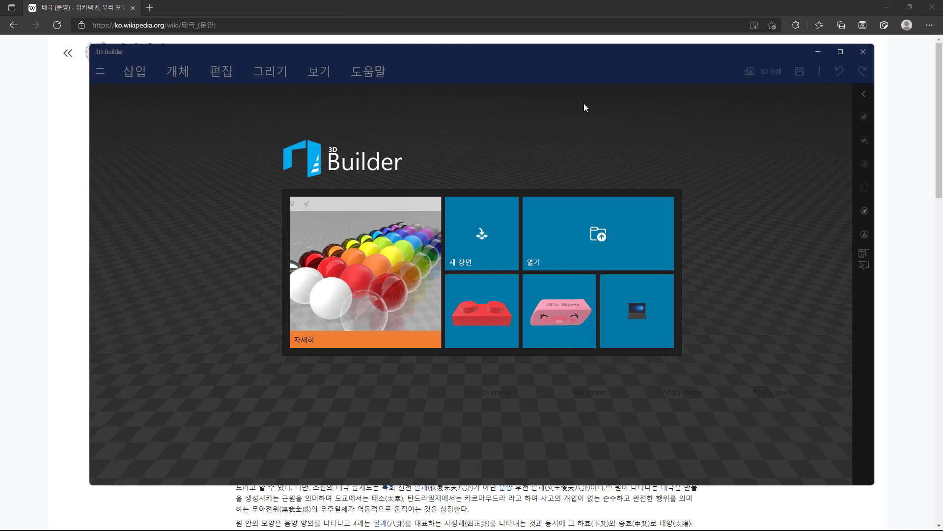
# - Check the taegeuk pattern on the Wikipedia page, return to 3D Builder and start a new scene
pyautogui.click(818, 52)
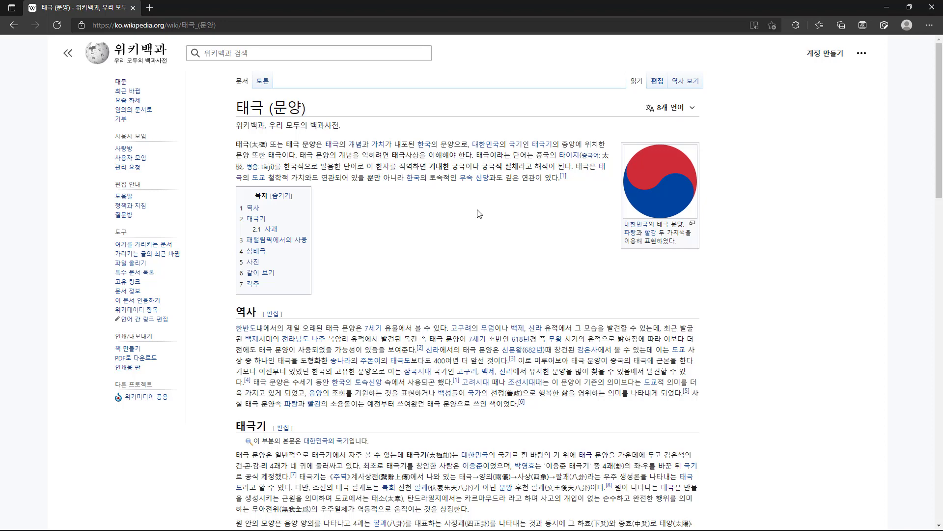
pyautogui.hotkey('alt', 'Tab')
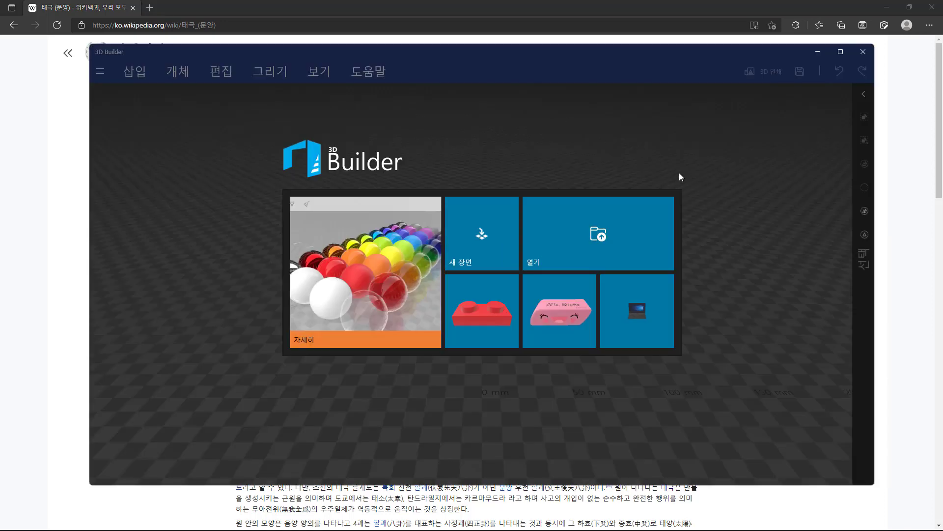
pyautogui.click(487, 249)
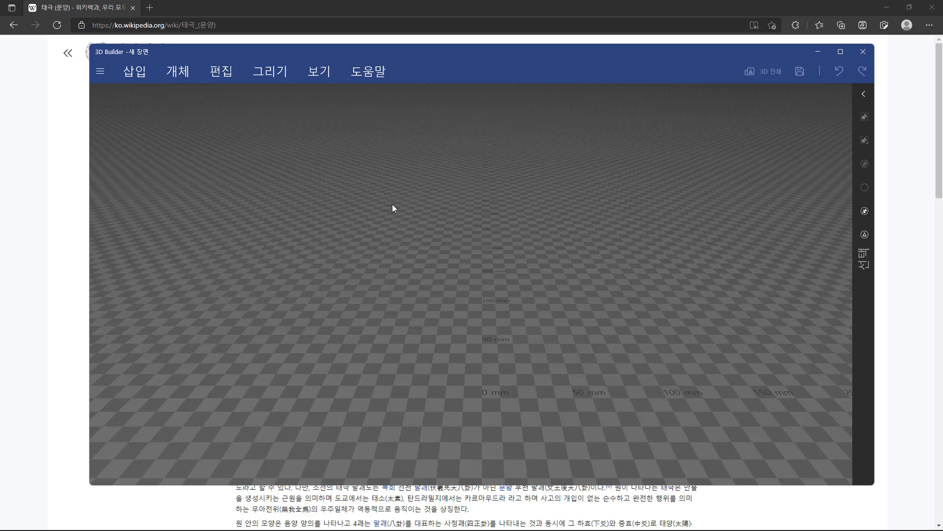
# - Insert a cylinder and set its Z size to 10 mm
pyautogui.click(147, 70)
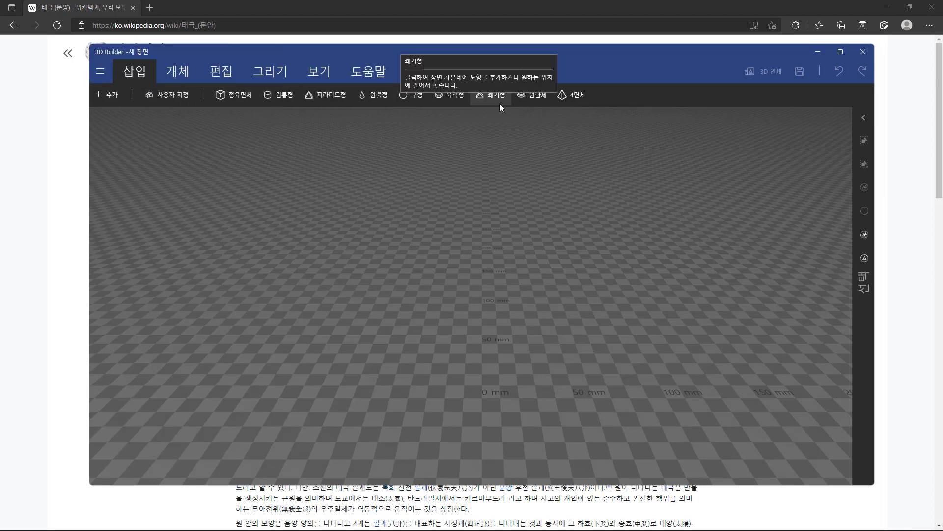
pyautogui.click(284, 94)
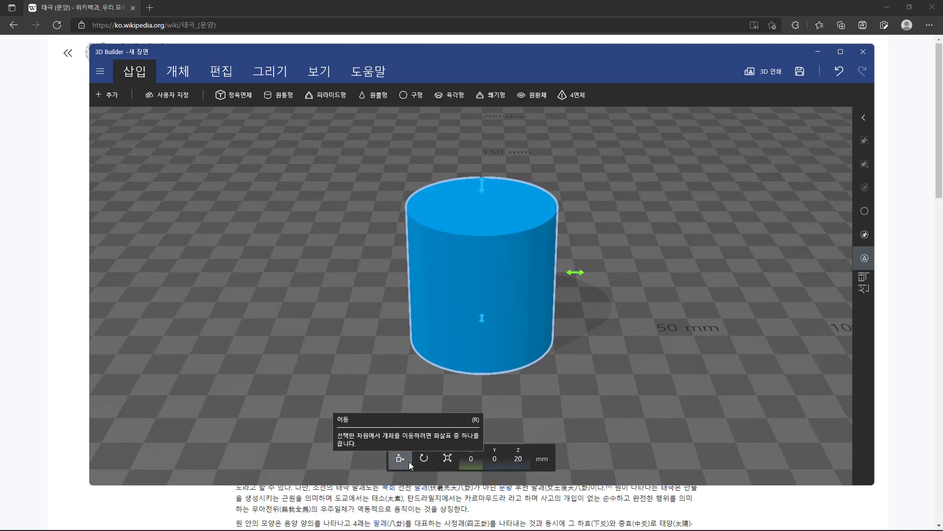
pyautogui.click(441, 460)
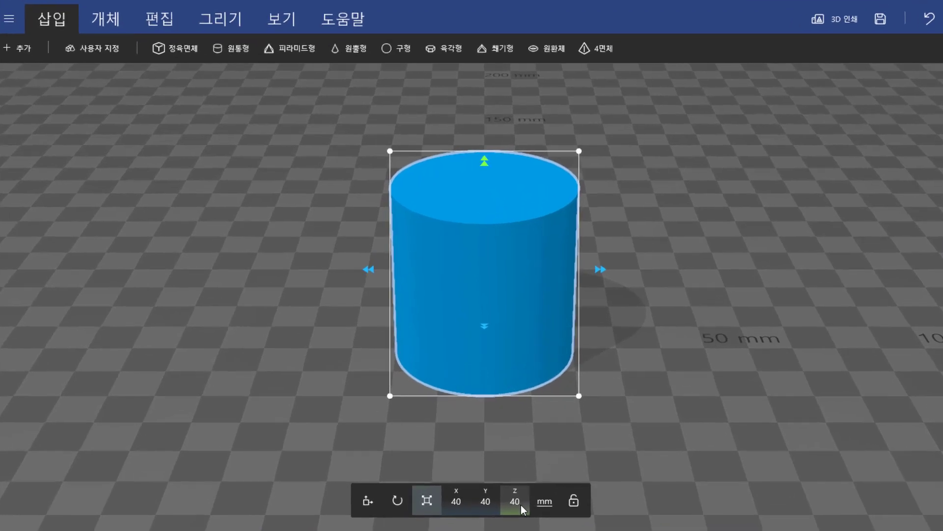
pyautogui.click(521, 505)
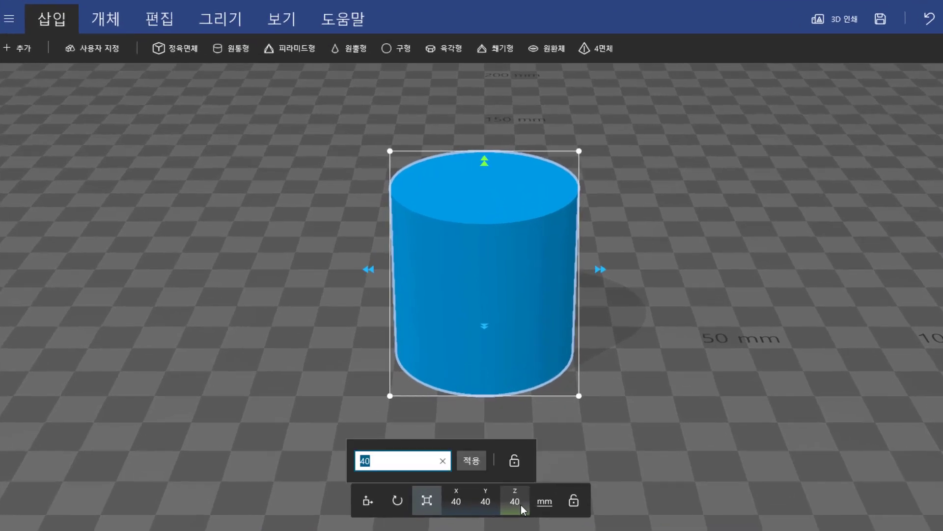
pyautogui.write('10')
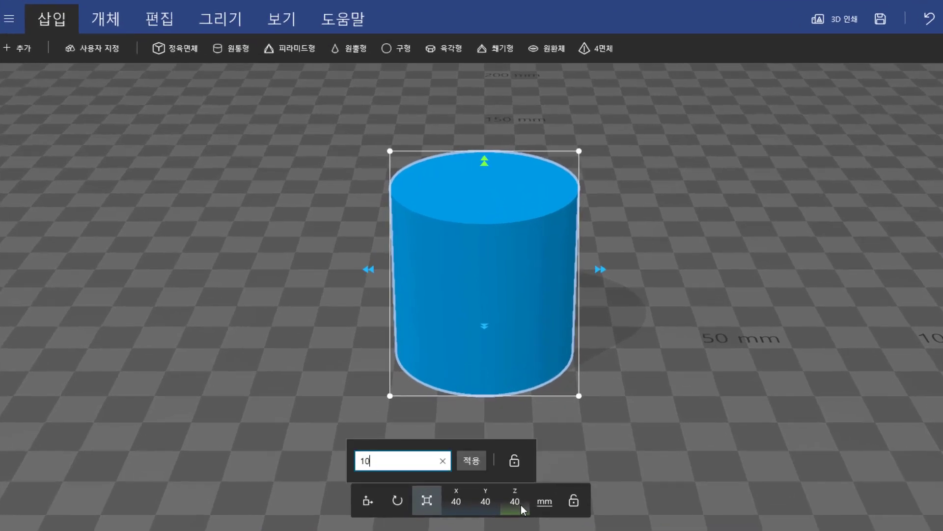
pyautogui.press('Return')
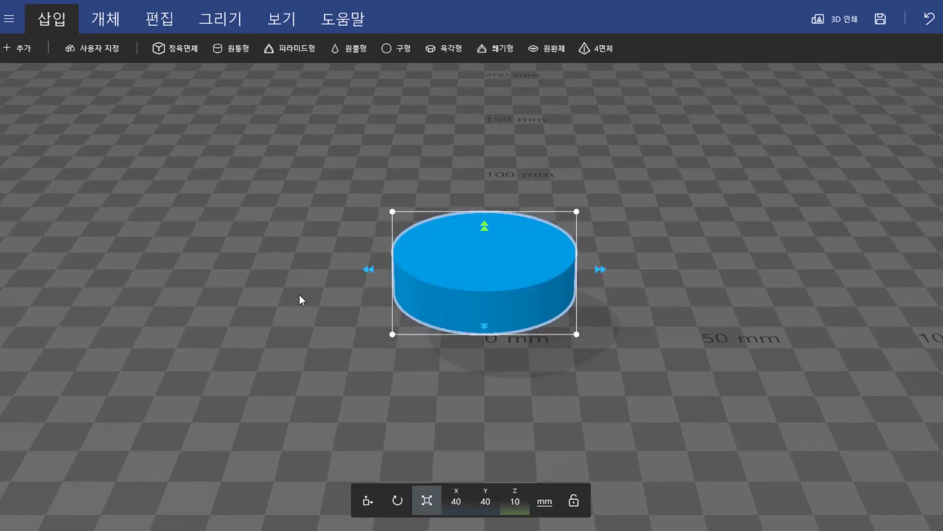
# - Insert a cube and move it along Y to -20 mm so it covers half of the flat cylinder
pyautogui.moveTo(284, 271); pyautogui.dragTo(359, 360)
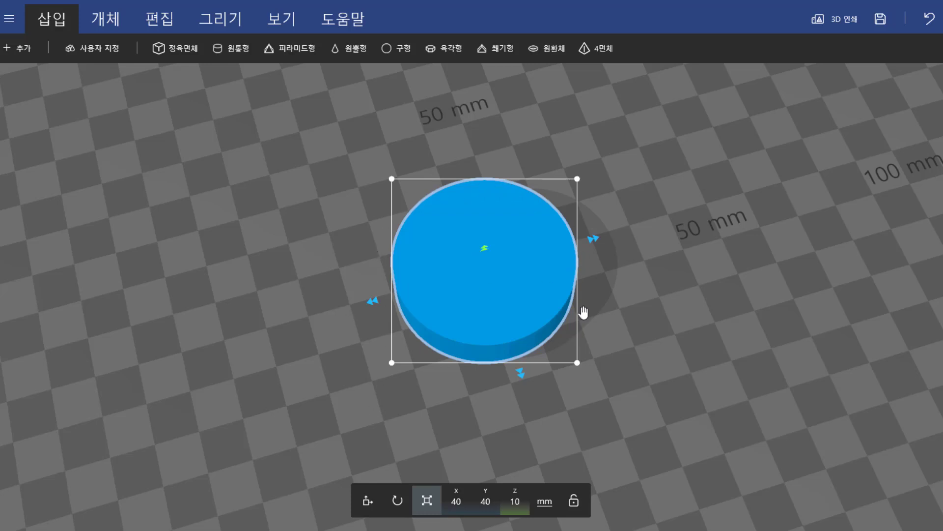
pyautogui.moveTo(623, 433); pyautogui.dragTo(539, 448)
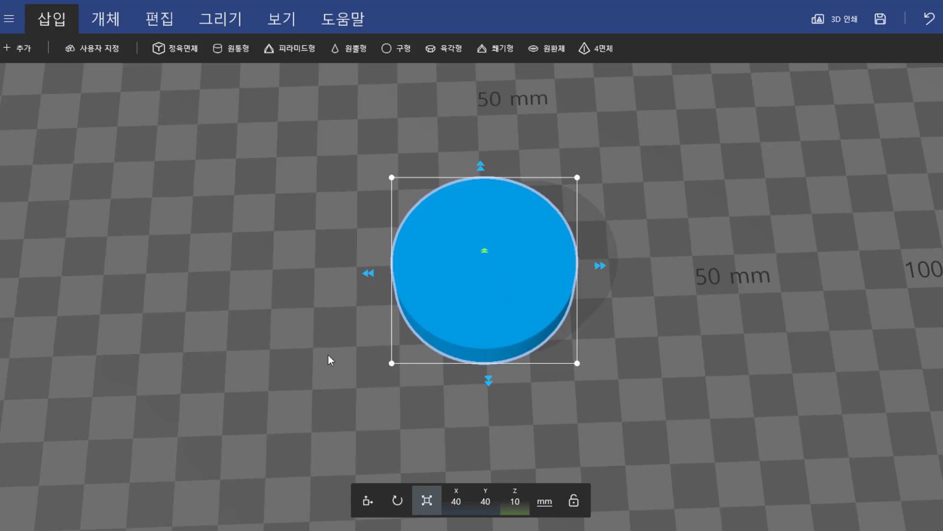
pyautogui.moveTo(435, 405); pyautogui.dragTo(408, 347)
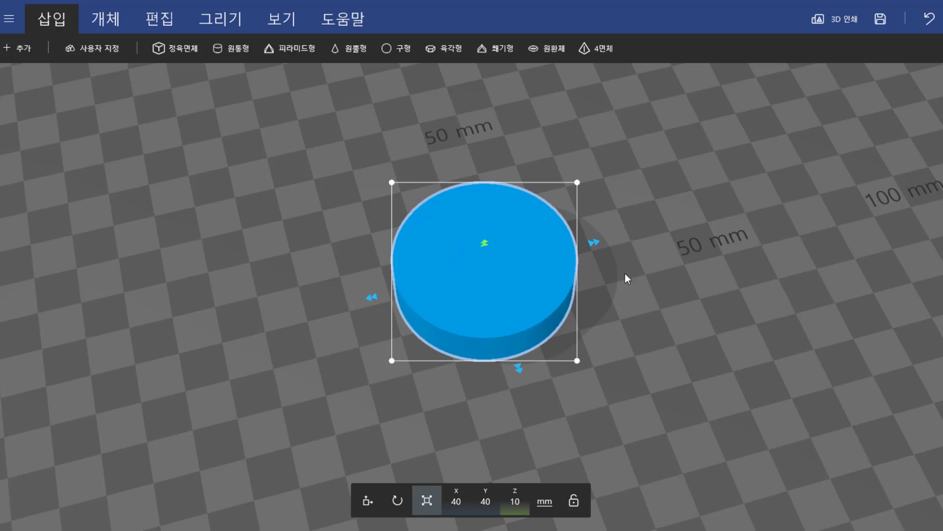
pyautogui.click(183, 52)
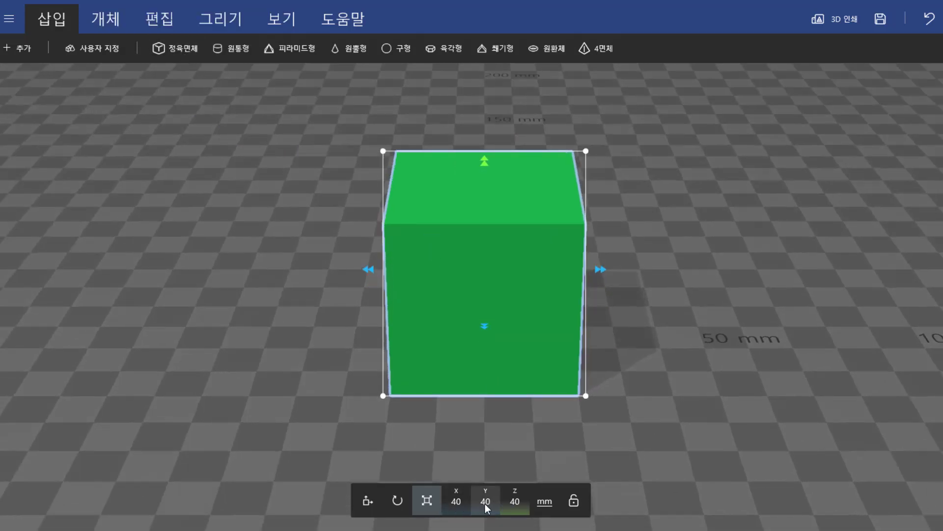
pyautogui.moveTo(674, 253); pyautogui.dragTo(669, 334)
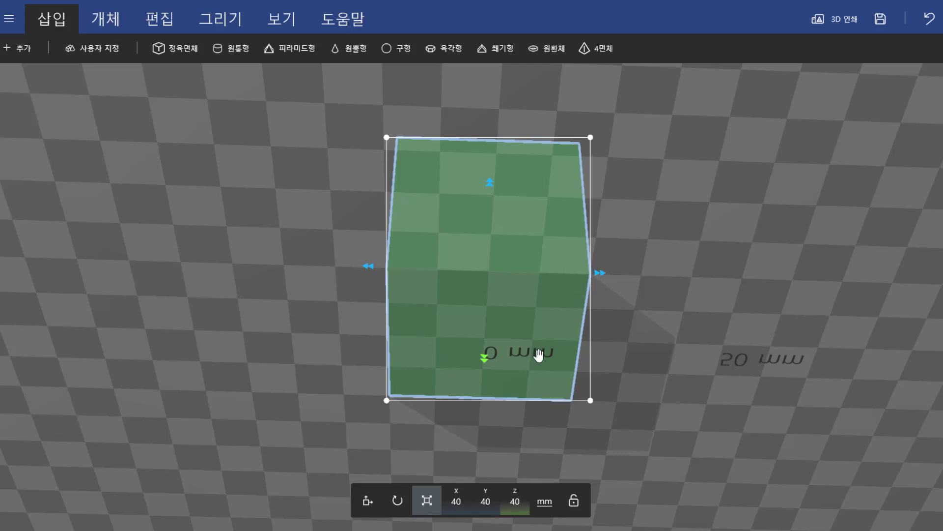
pyautogui.moveTo(713, 269); pyautogui.dragTo(652, 343)
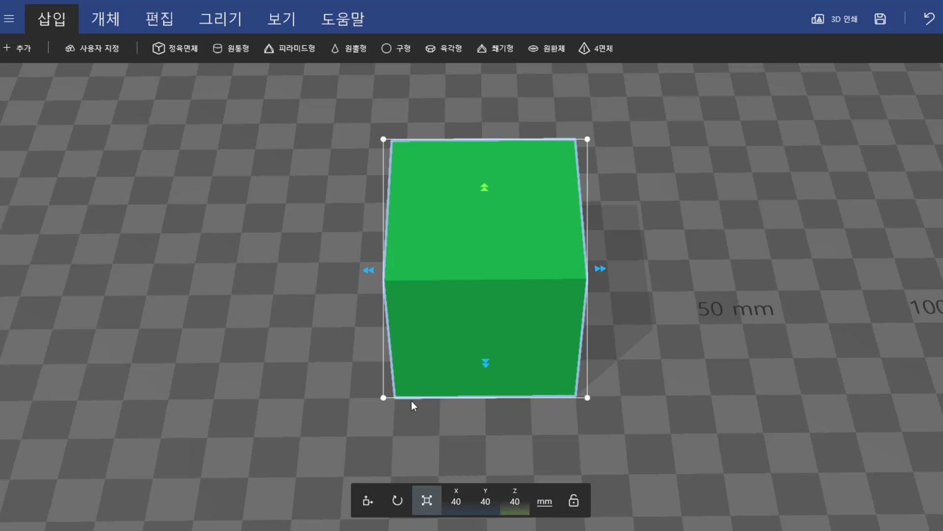
pyautogui.moveTo(511, 428); pyautogui.dragTo(568, 351)
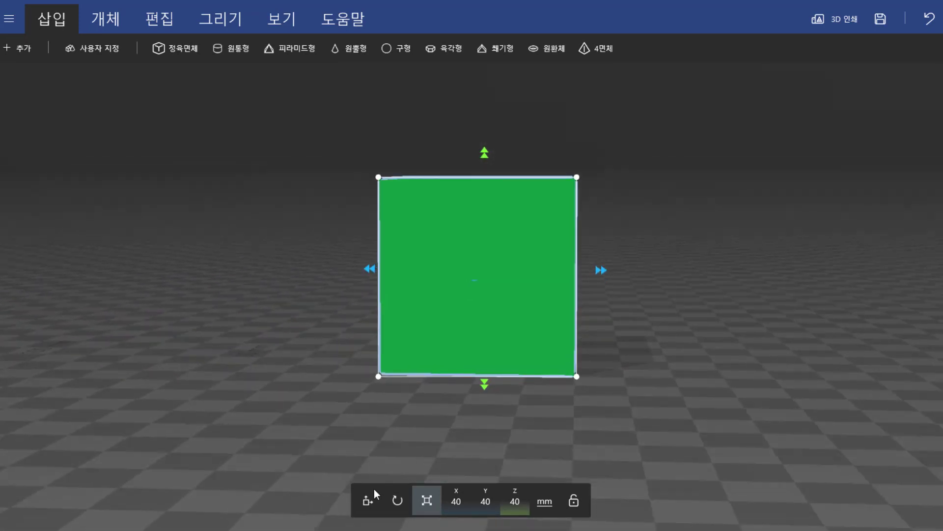
pyautogui.click(366, 501)
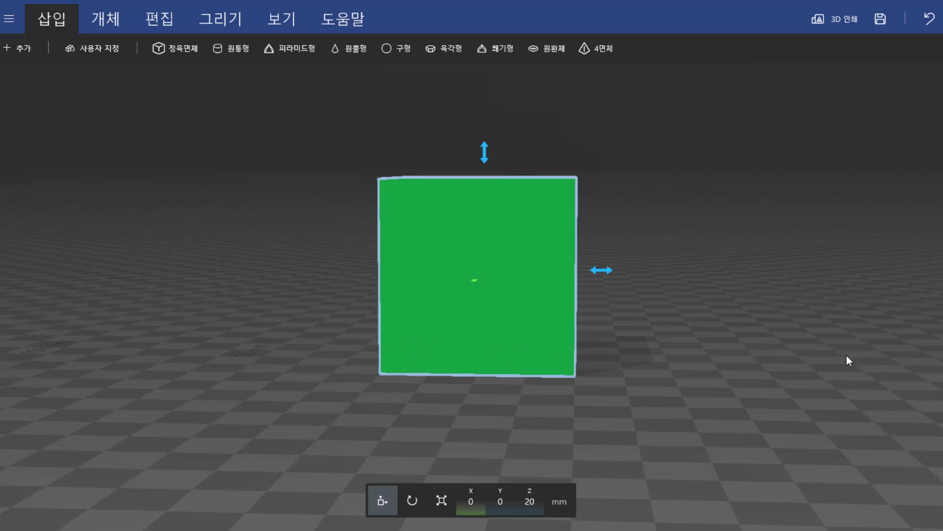
pyautogui.moveTo(607, 275); pyautogui.dragTo(695, 272)
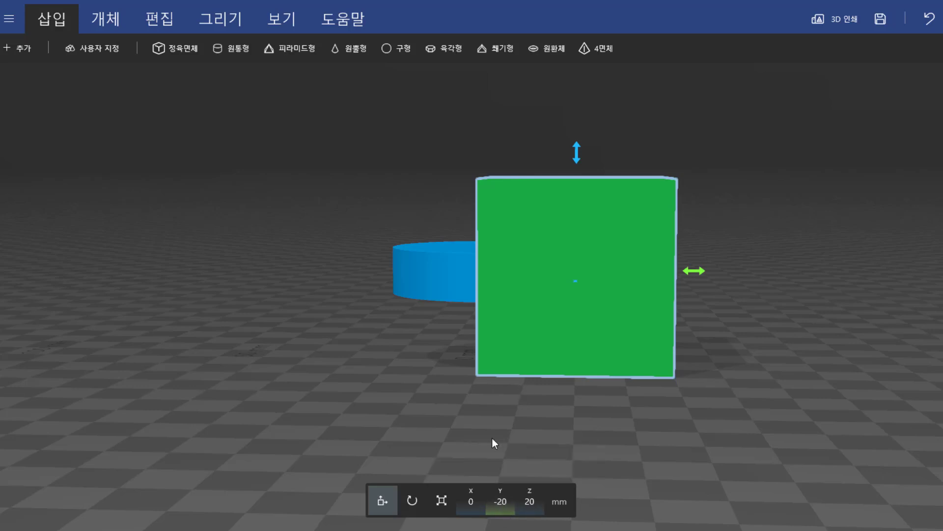
# - Subtract the cube from the flat cylinder to leave a half disc
pyautogui.moveTo(751, 226); pyautogui.dragTo(769, 318)
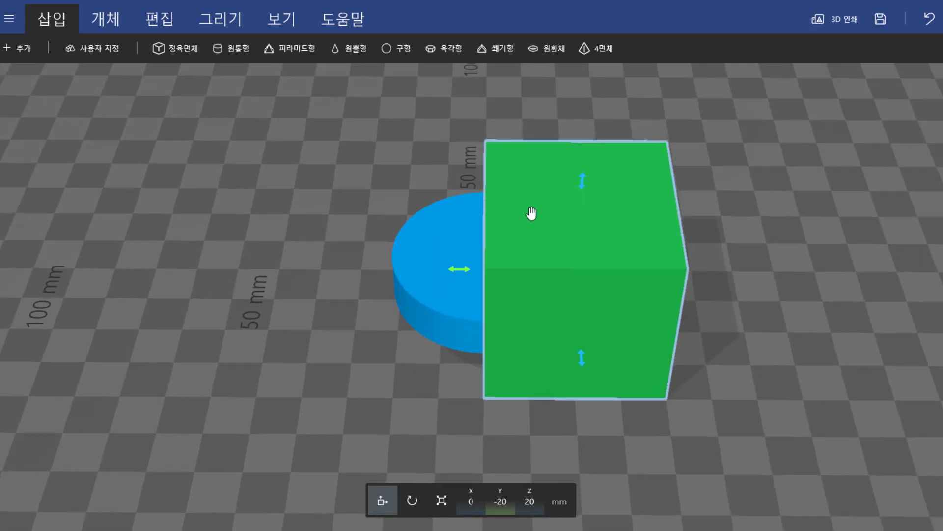
pyautogui.click(160, 21)
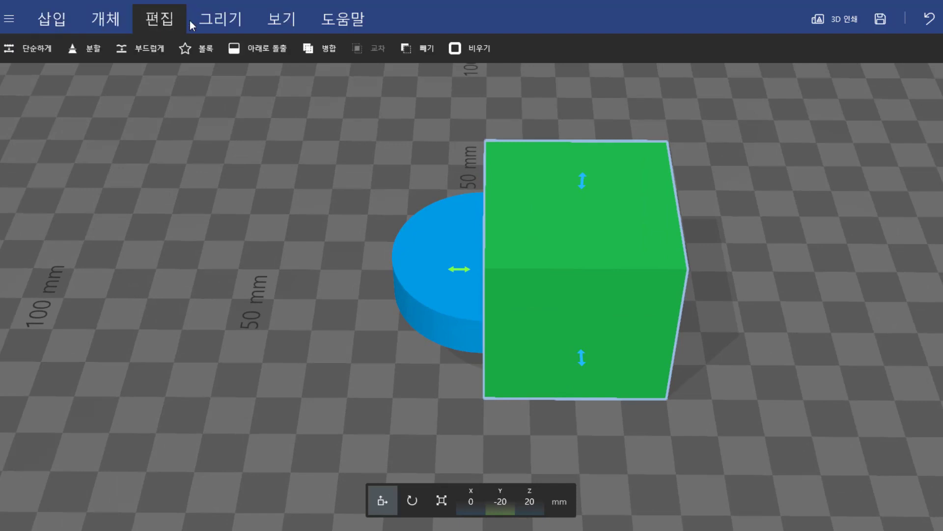
pyautogui.click(436, 53)
pyautogui.moveTo(480, 349); pyautogui.dragTo(256, 236)
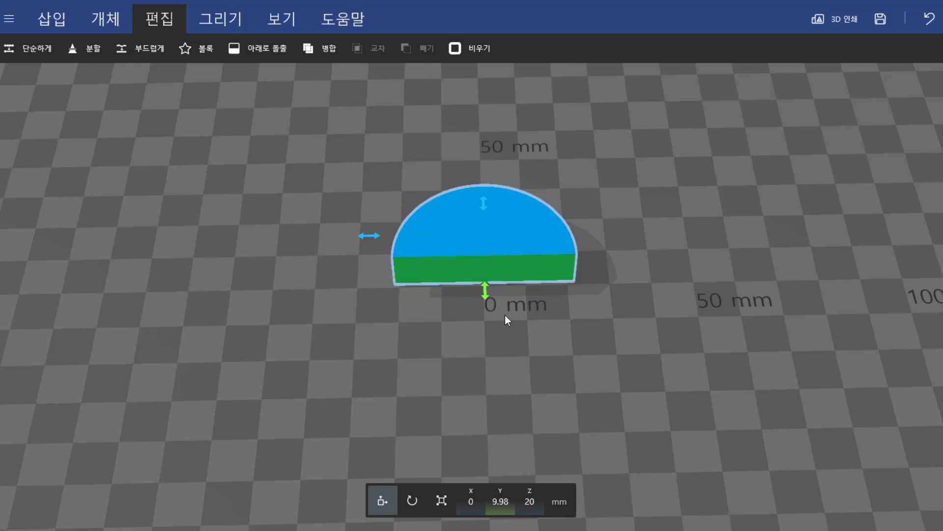
# - Insert a second cylinder and set its size to 20 mm in X, 20 mm in Y and 10 mm in Z
pyautogui.click(54, 25)
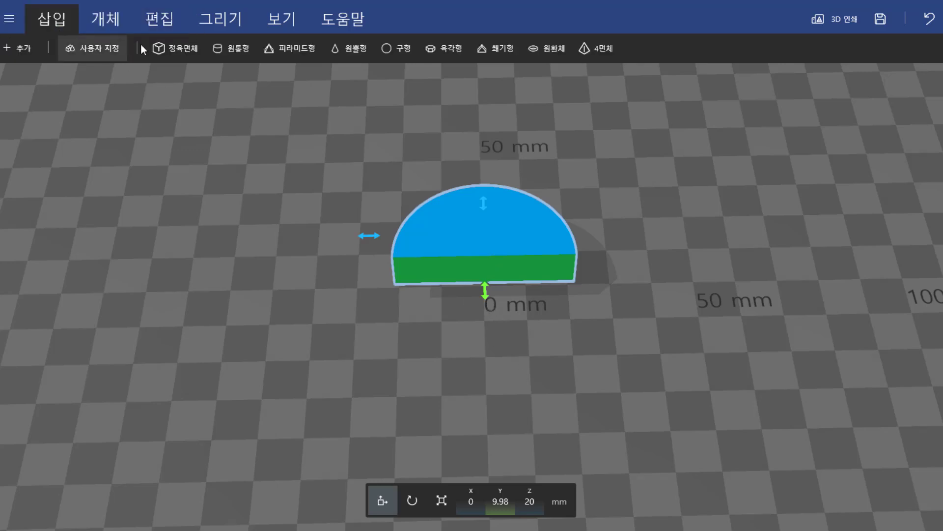
pyautogui.click(219, 51)
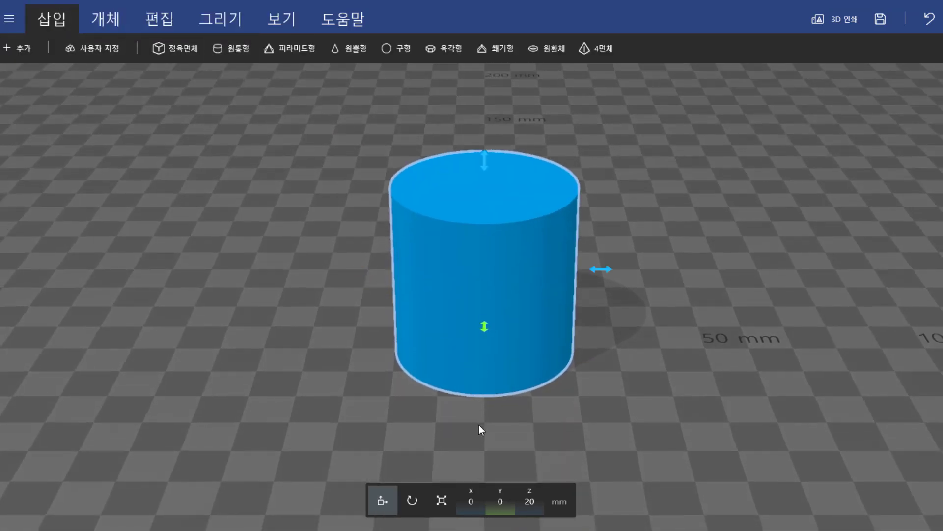
pyautogui.click(443, 501)
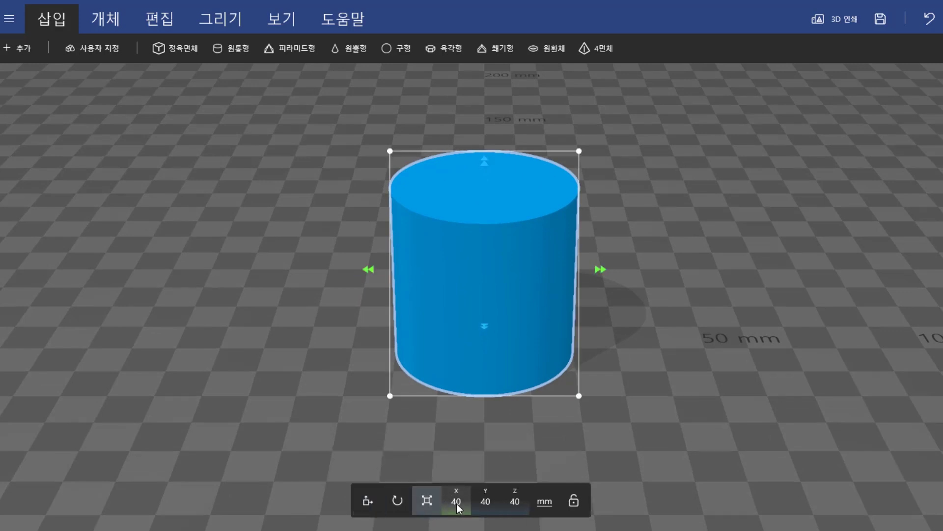
pyautogui.click(456, 501)
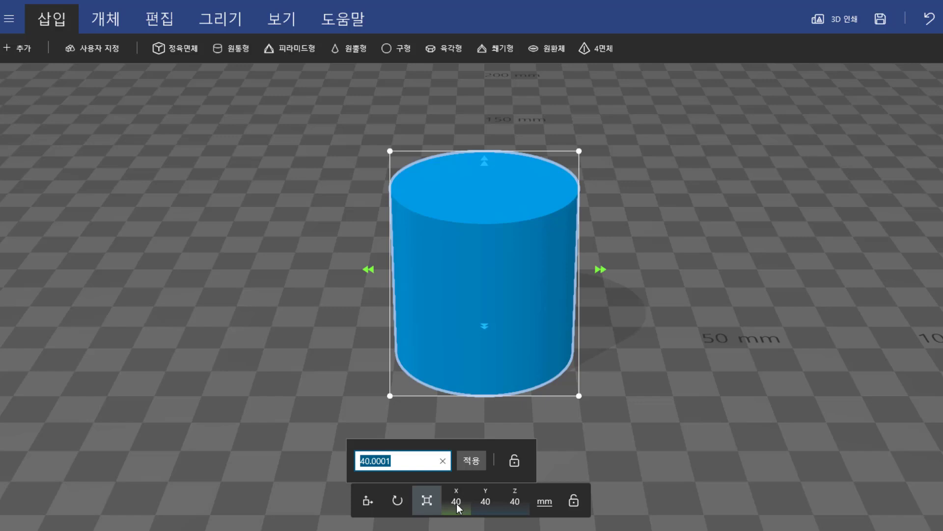
pyautogui.write('20')
pyautogui.press('Return')
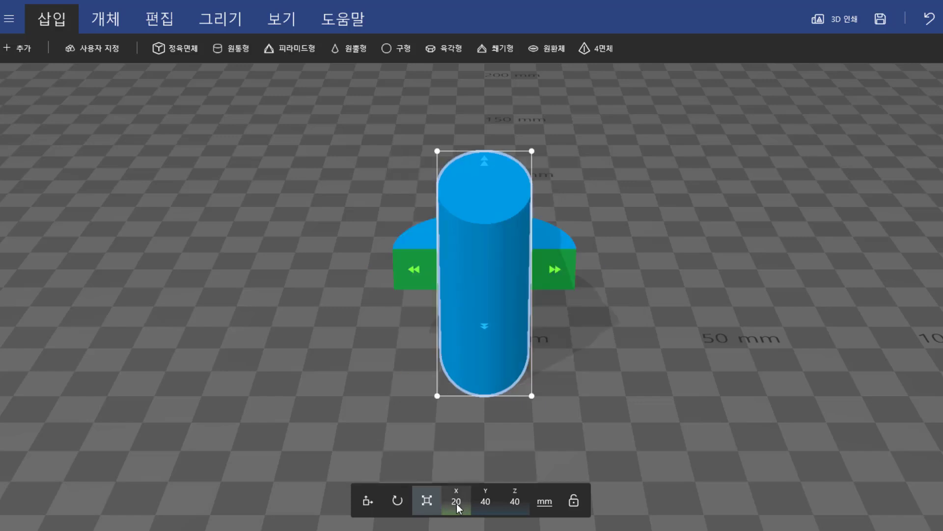
pyautogui.click(488, 506)
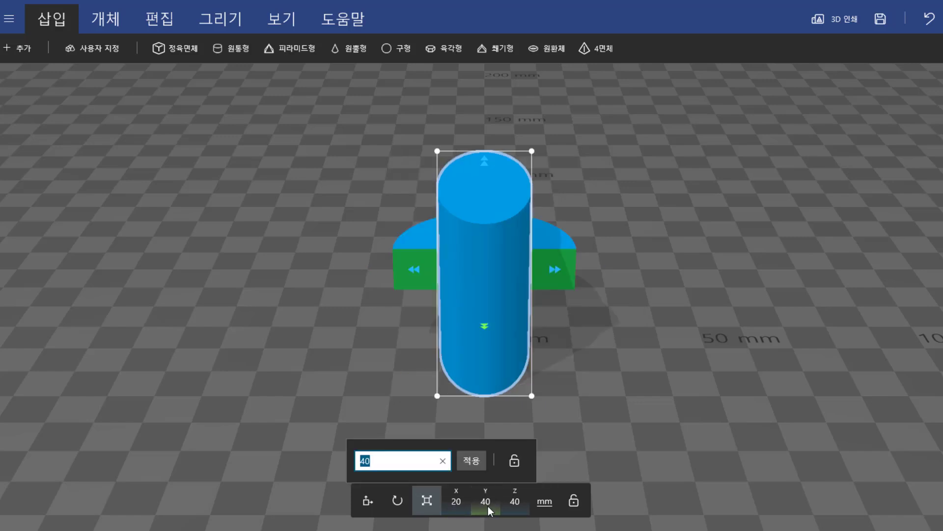
pyautogui.write('20')
pyautogui.press('Return')
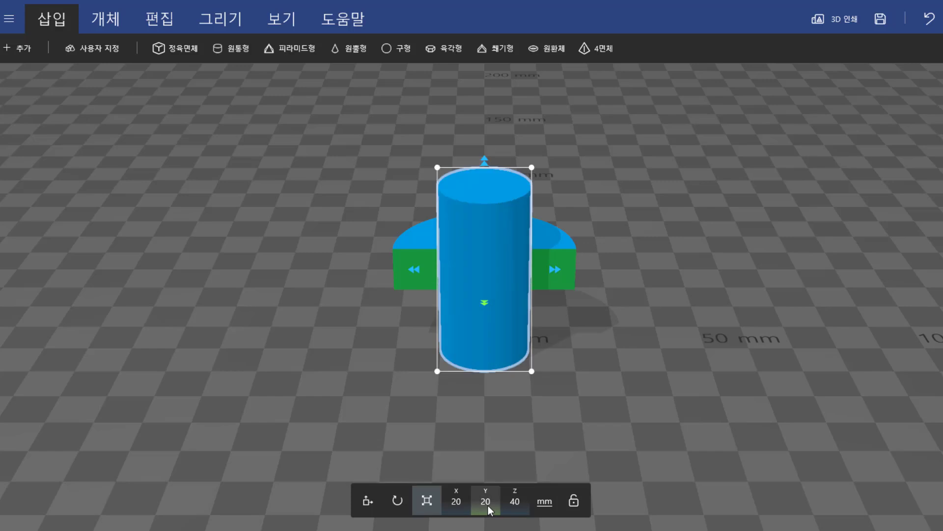
pyautogui.click(515, 505)
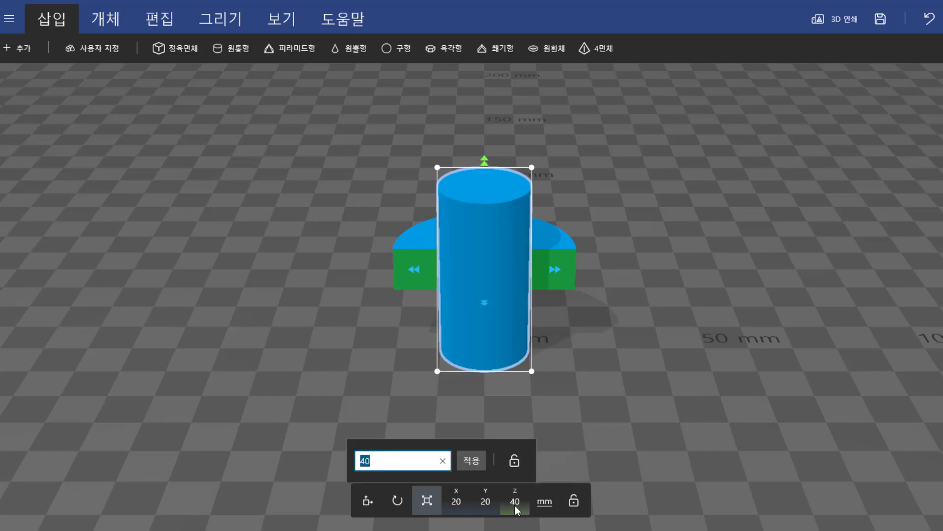
pyautogui.write('10')
pyautogui.press('Return')
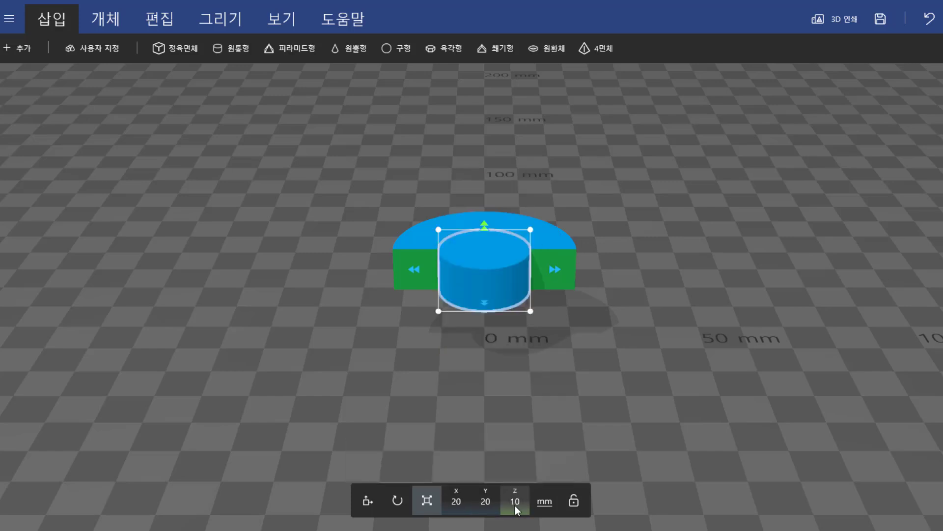
# - Move the small cylinder along X to -10 mm, onto one half of the half disc's flat edge
pyautogui.moveTo(736, 263); pyautogui.dragTo(664, 385, button='right')
pyautogui.moveTo(511, 288); pyautogui.dragTo(464, 292)
pyautogui.click(362, 505)
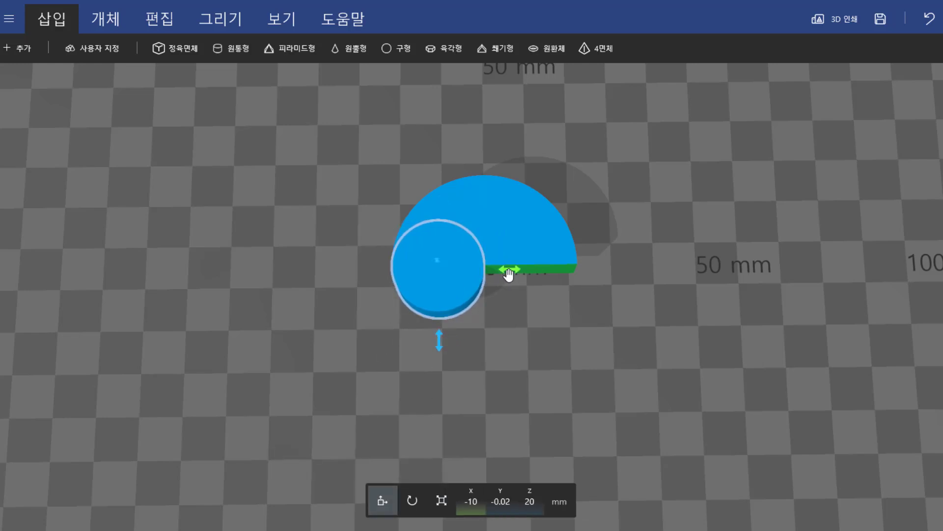
pyautogui.moveTo(507, 273)
pyautogui.mouseDown()
pyautogui.moveTo(567, 273)
pyautogui.moveTo(511, 282)
pyautogui.mouseUp()
pyautogui.doubleClick(458, 290)
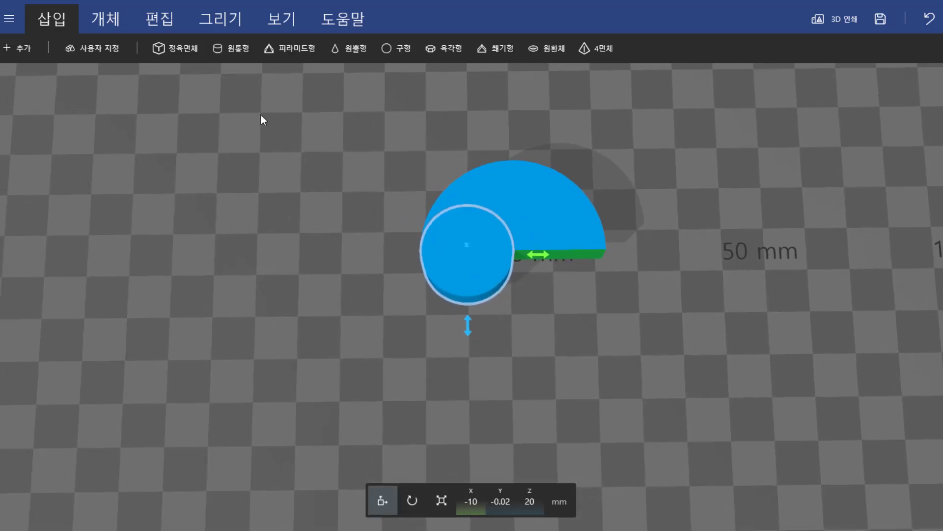
# - Copy and paste the small cylinder, and move the copy along X to 10 mm beside the original
pyautogui.click(99, 31)
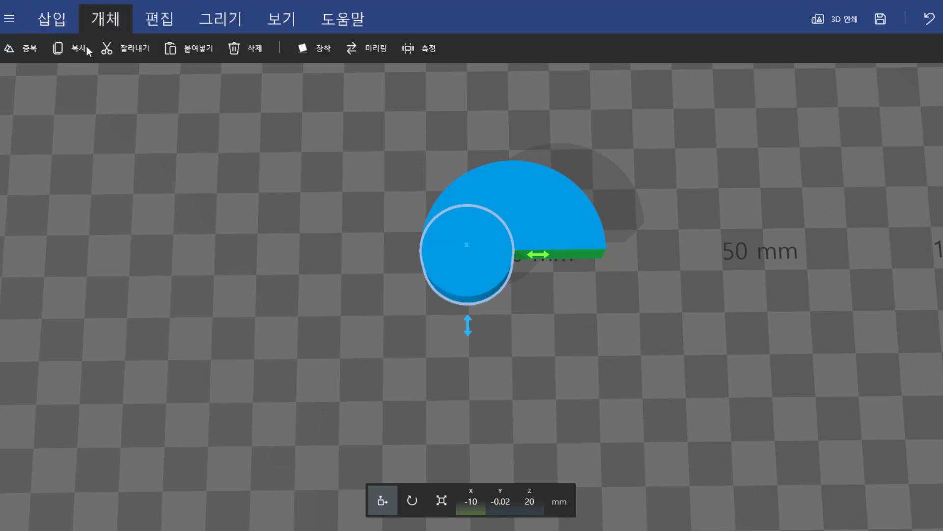
pyautogui.click(86, 48)
pyautogui.click(204, 48)
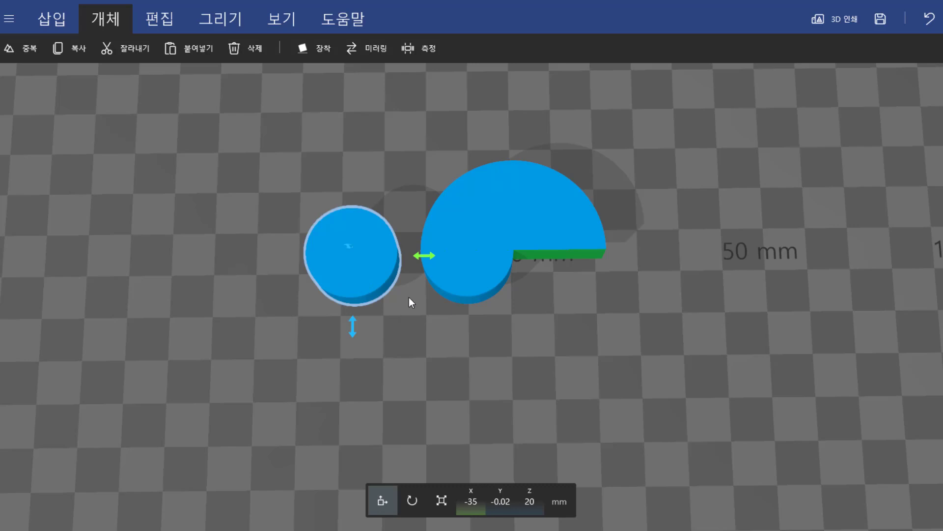
pyautogui.moveTo(419, 264); pyautogui.dragTo(629, 270)
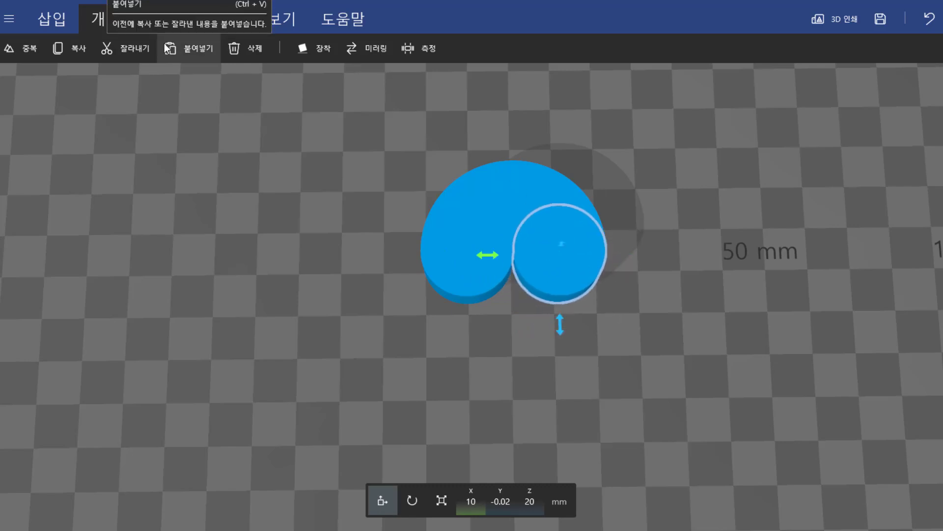
# - Try to subtract the small cylinder copy from the half disc, and undo the subtraction
pyautogui.click(157, 23)
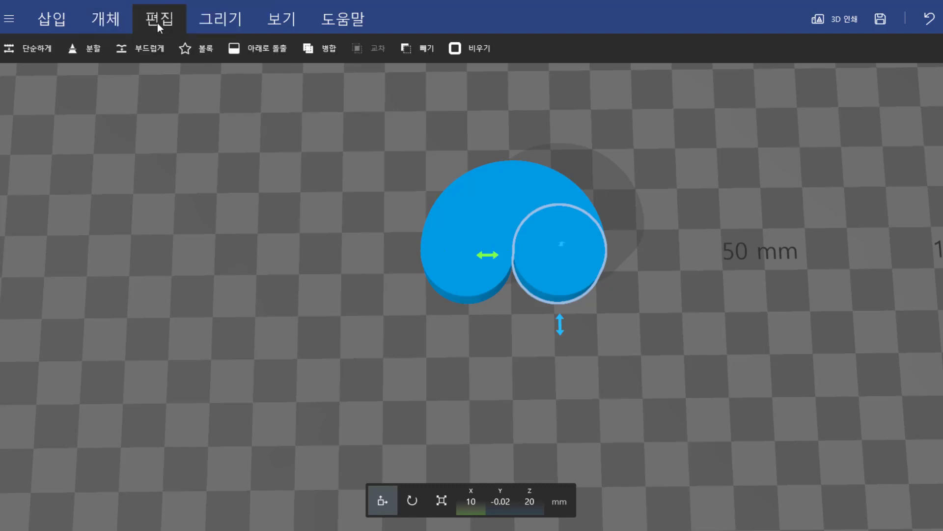
pyautogui.click(421, 49)
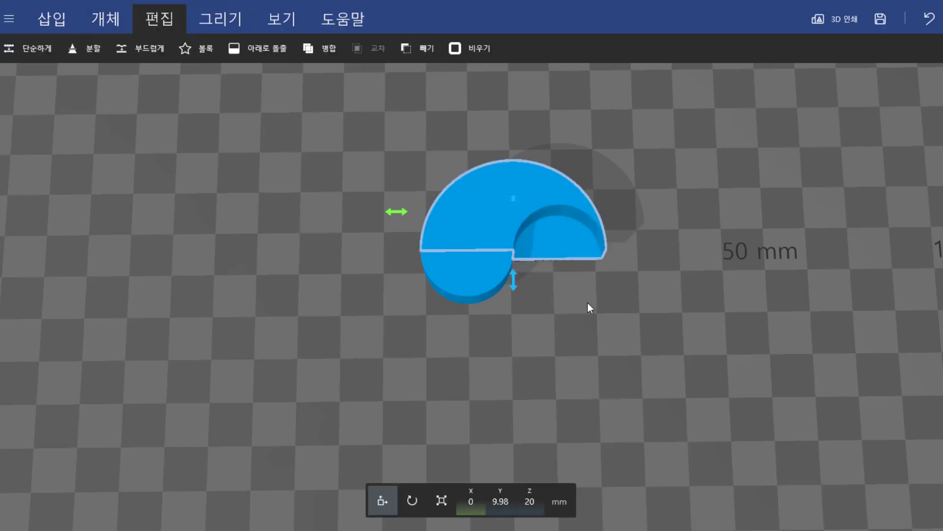
pyautogui.moveTo(645, 347); pyautogui.dragTo(624, 295)
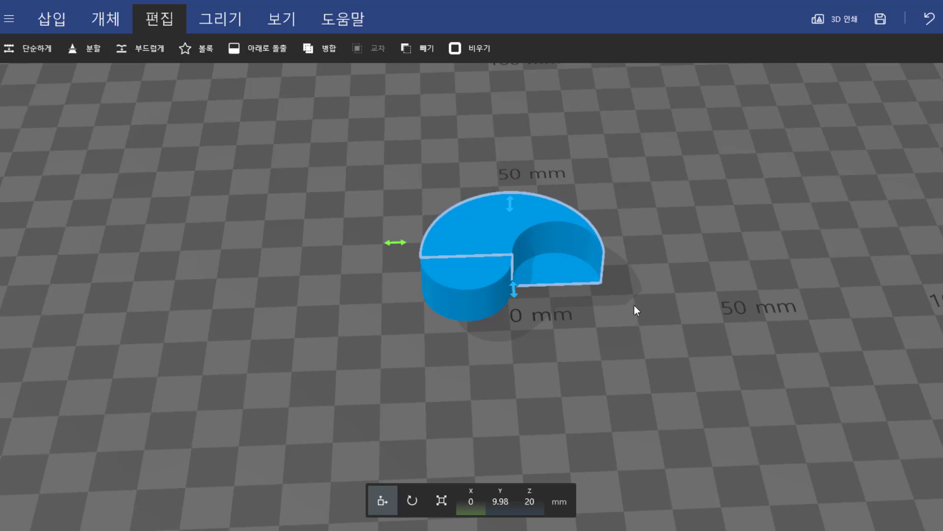
pyautogui.click(929, 19)
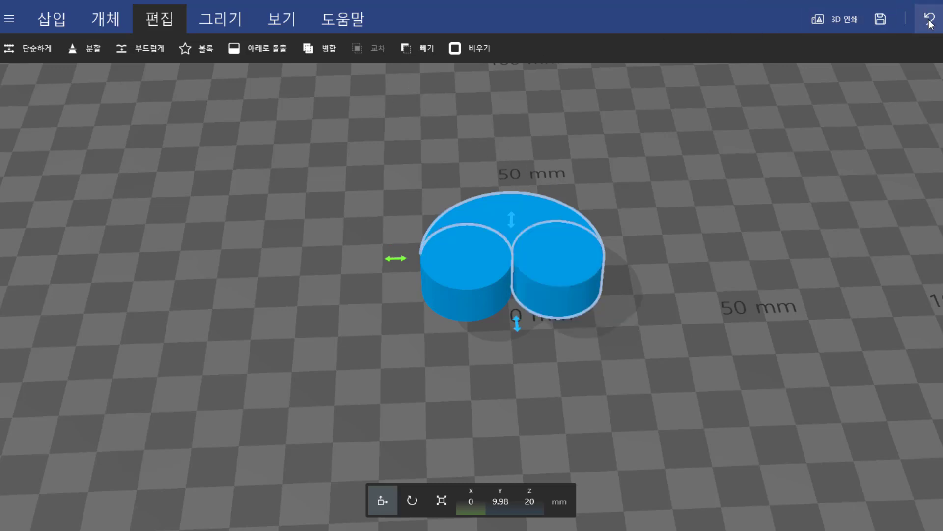
# - Select only the small cylinder copy at X 10 mm and set its Z size to 30 mm
pyautogui.click(557, 265)
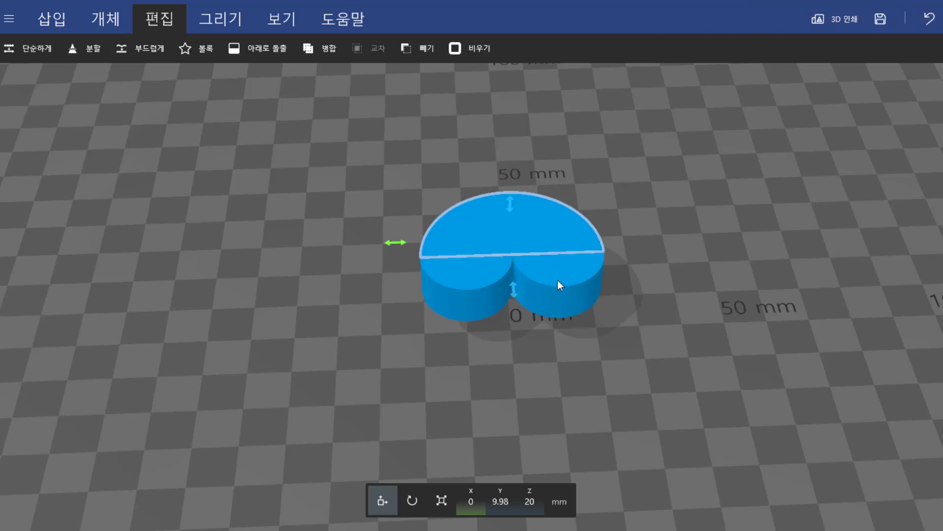
pyautogui.doubleClick(559, 280)
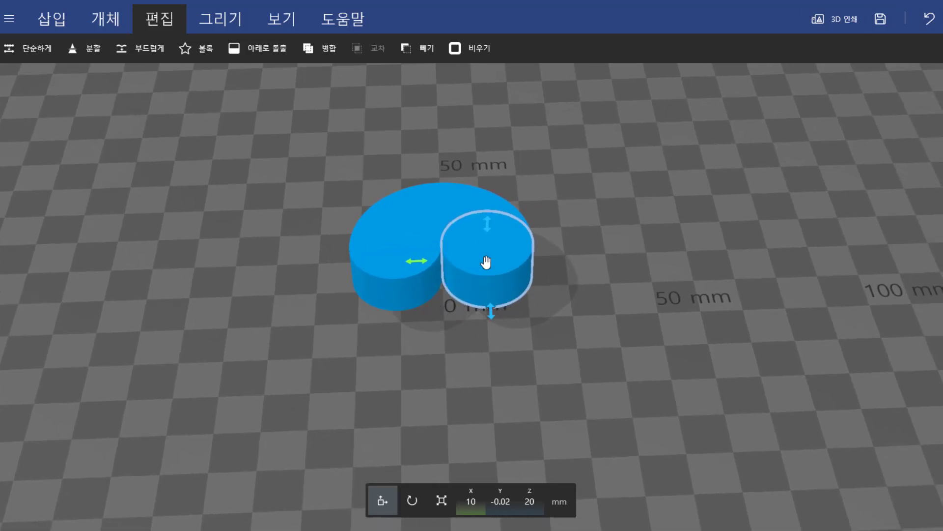
pyautogui.click(443, 505)
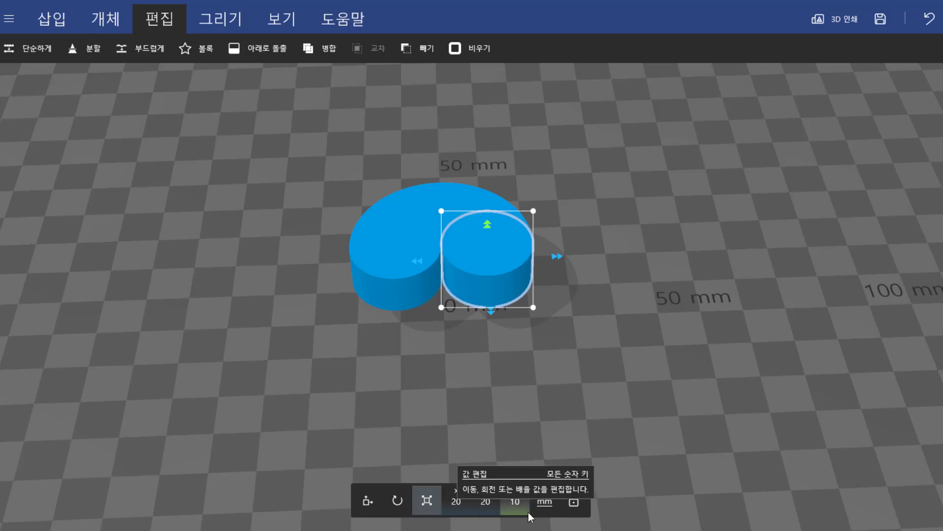
pyautogui.click(523, 509)
pyautogui.click(523, 509)
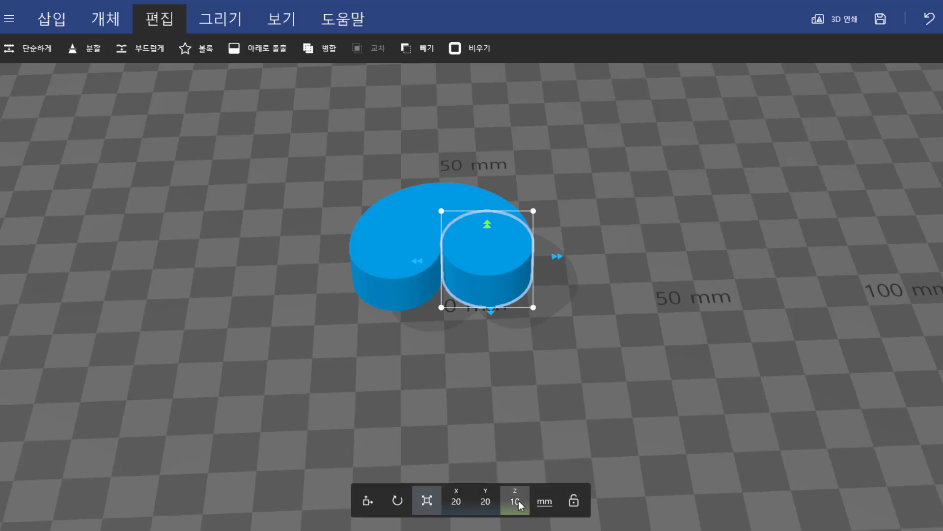
pyautogui.click(518, 500)
pyautogui.write('30')
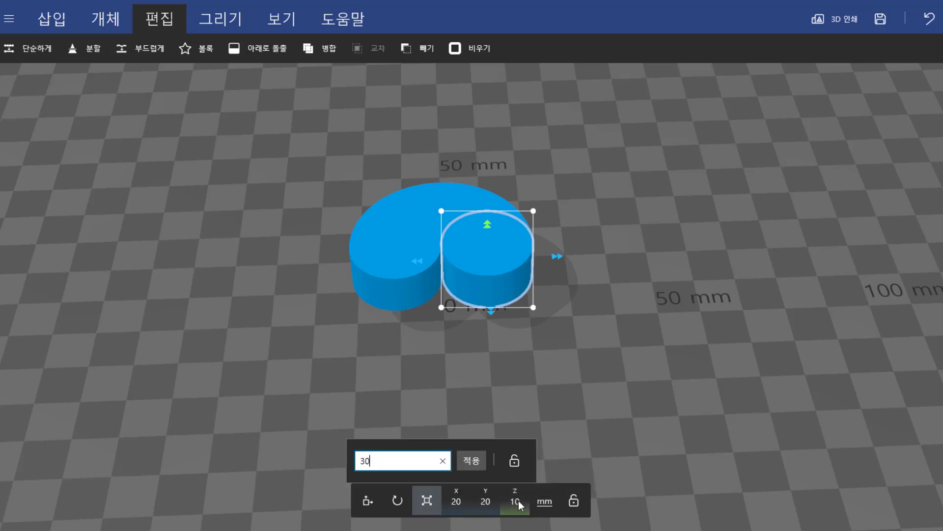
pyautogui.press('Return')
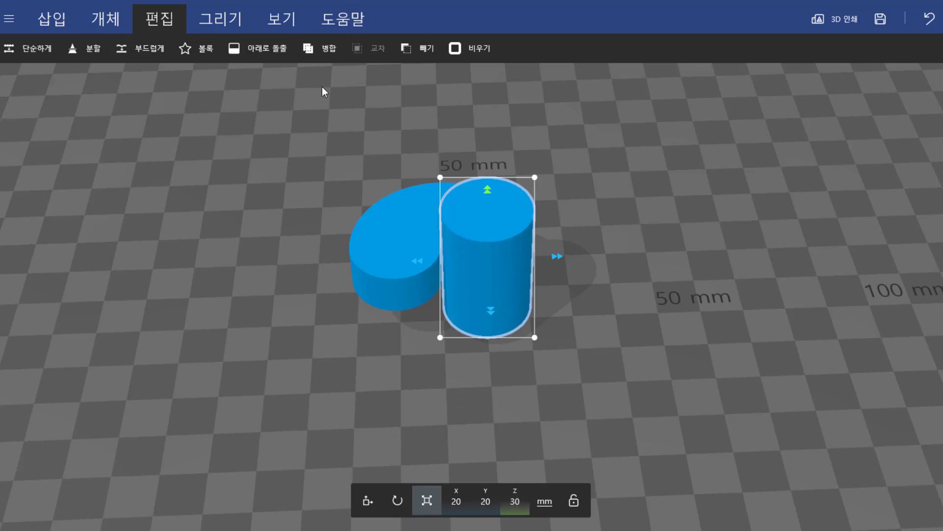
# - Subtract the 30 mm tall cylinder from the half disc, and merge the remaining small cylinder with the cut half disc
pyautogui.click(423, 47)
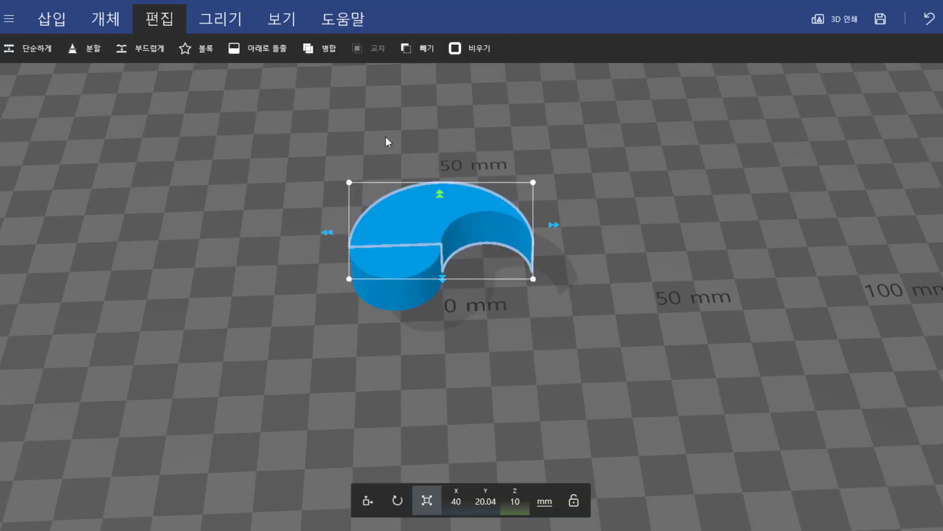
pyautogui.hotkey('ctrl', 'z')
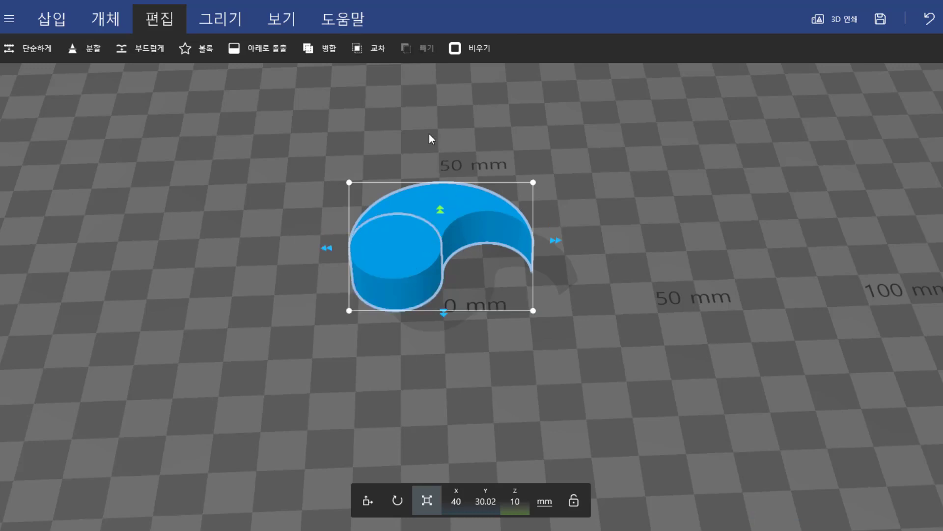
pyautogui.click(334, 52)
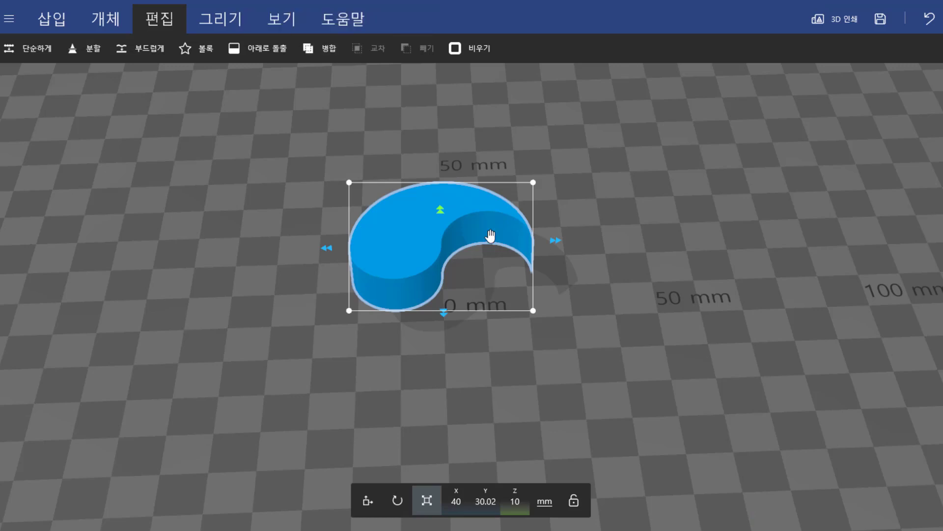
# - Copy the merged comma-shaped piece and paste a duplicate of it
pyautogui.moveTo(291, 314); pyautogui.dragTo(259, 325)
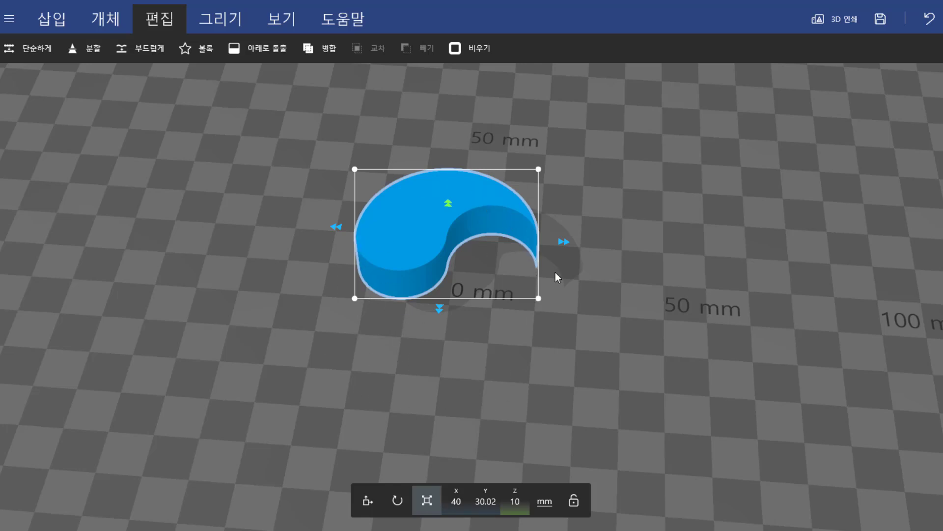
pyautogui.click(112, 29)
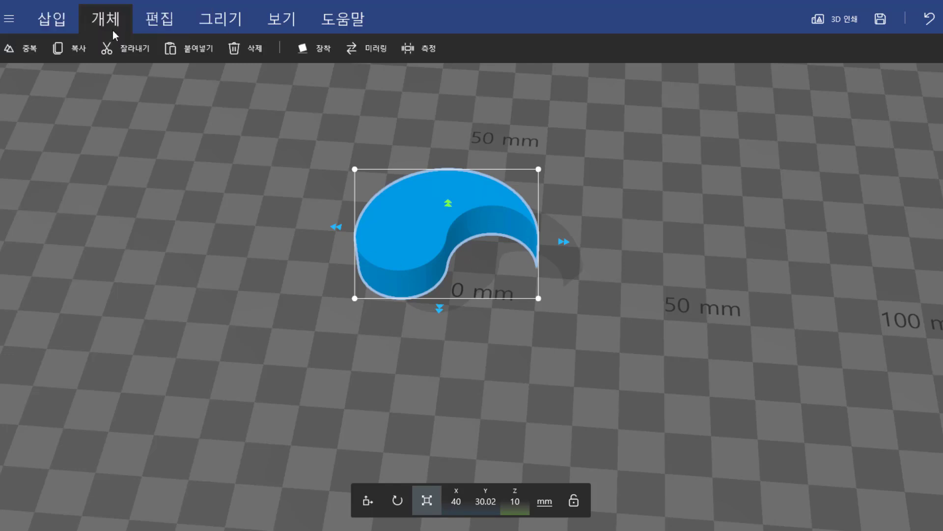
pyautogui.click(77, 54)
pyautogui.click(184, 49)
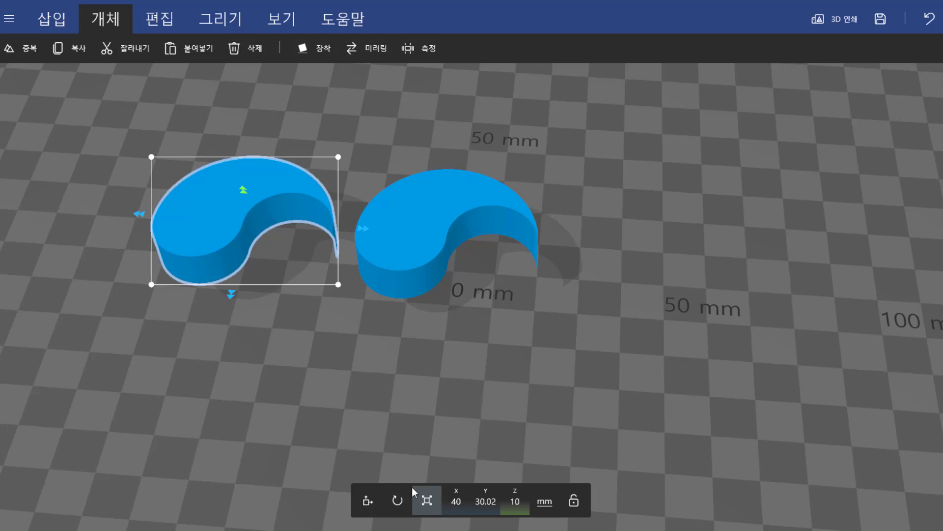
# - Rotate the pasted piece half a turn, to roll 0, pitch 0 and yaw -180 degrees
pyautogui.click(398, 501)
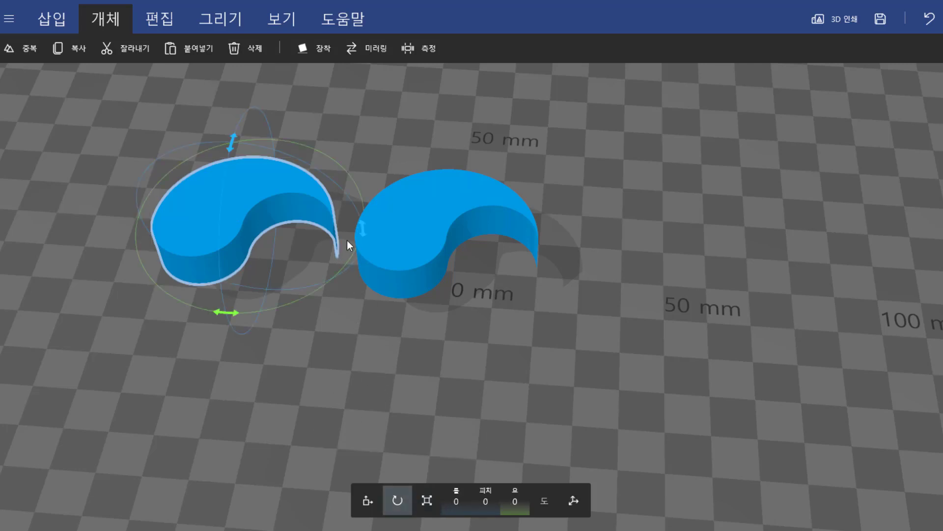
pyautogui.moveTo(365, 232); pyautogui.dragTo(82, 231)
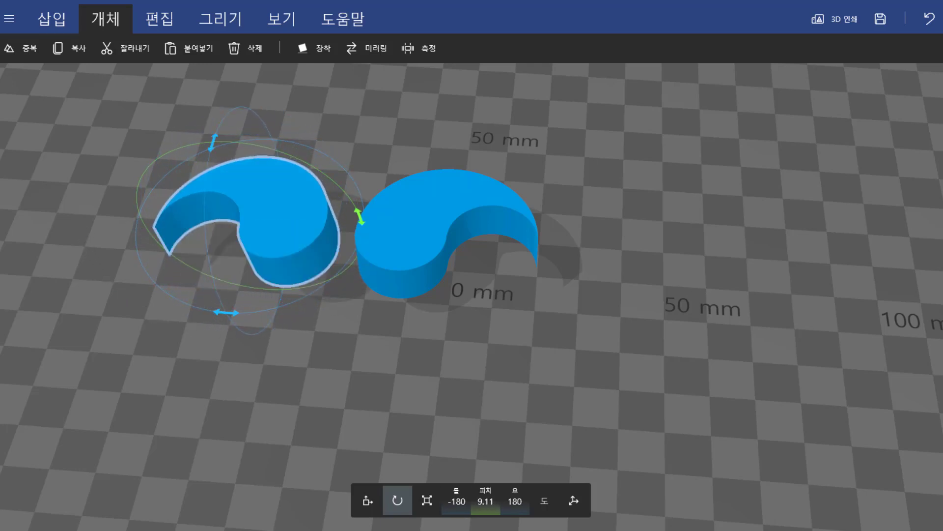
pyautogui.click(486, 506)
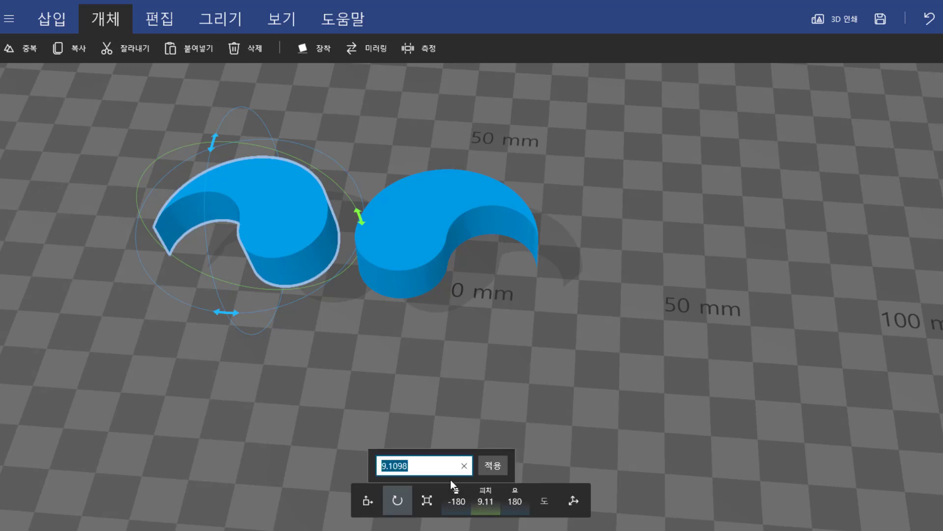
pyautogui.write('0')
pyautogui.press('Return')
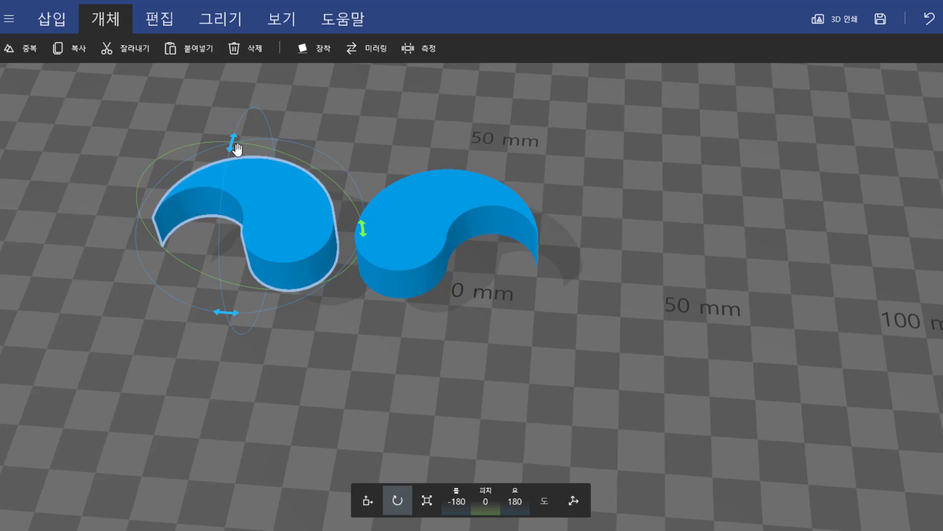
pyautogui.moveTo(233, 143); pyautogui.dragTo(276, 507)
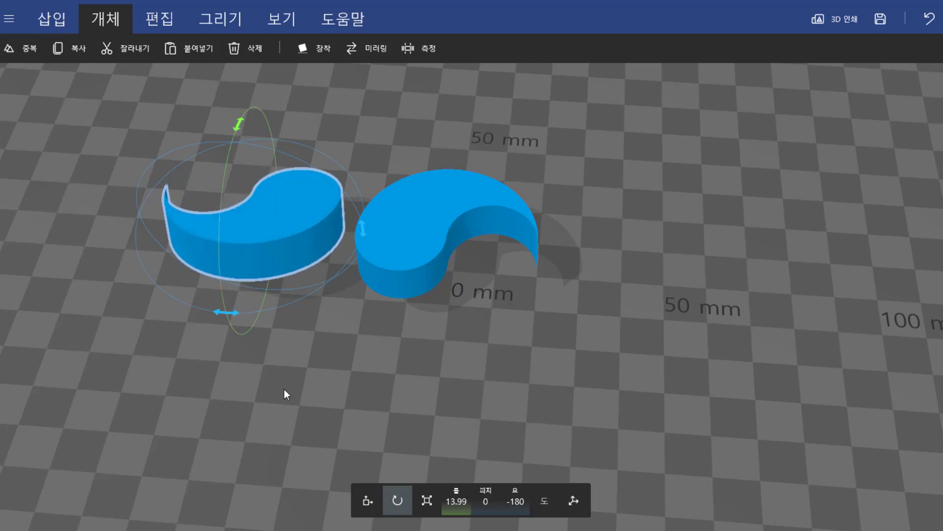
pyautogui.moveTo(238, 124); pyautogui.dragTo(235, 165)
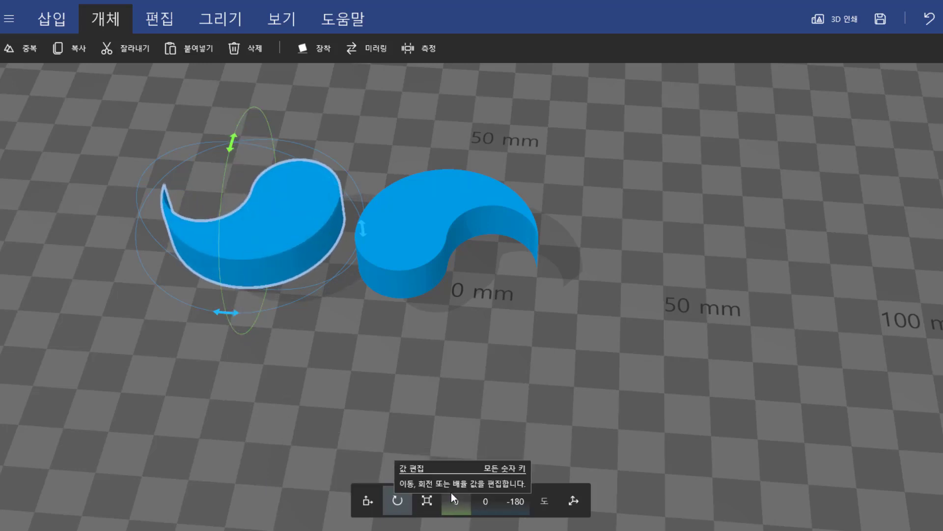
# - Move the rotated piece to X 0 mm and Y about -5.24 mm, fitting it against the original to complete the disc
pyautogui.click(368, 497)
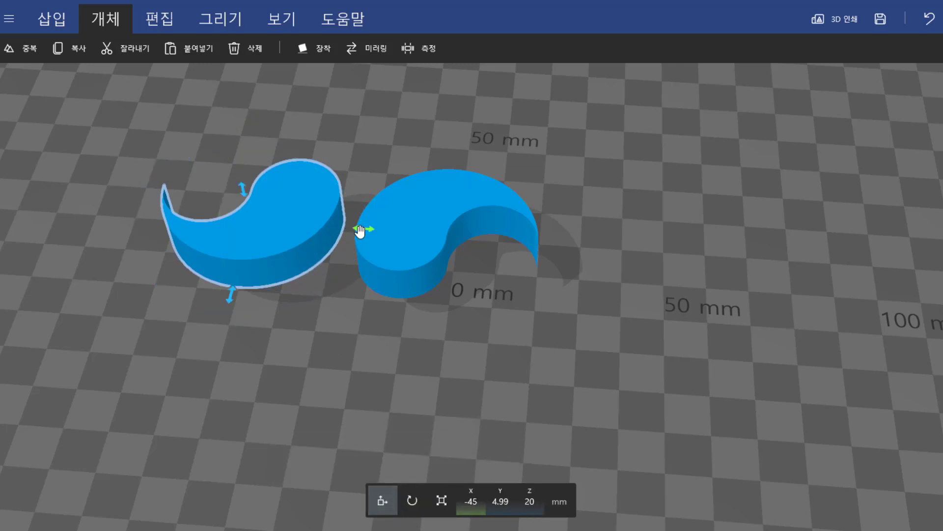
pyautogui.moveTo(361, 229); pyautogui.dragTo(562, 240)
pyautogui.moveTo(438, 313); pyautogui.dragTo(425, 350)
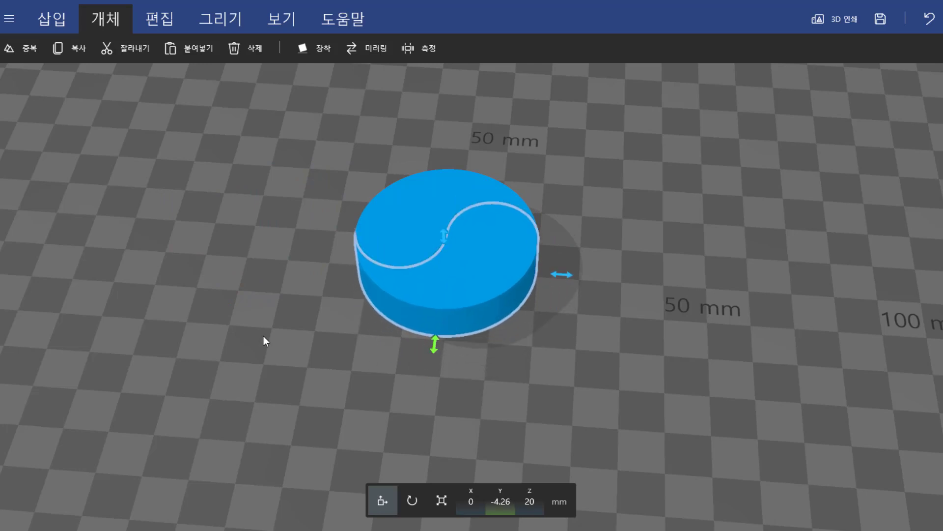
pyautogui.moveTo(338, 406); pyautogui.dragTo(240, 314, button='right')
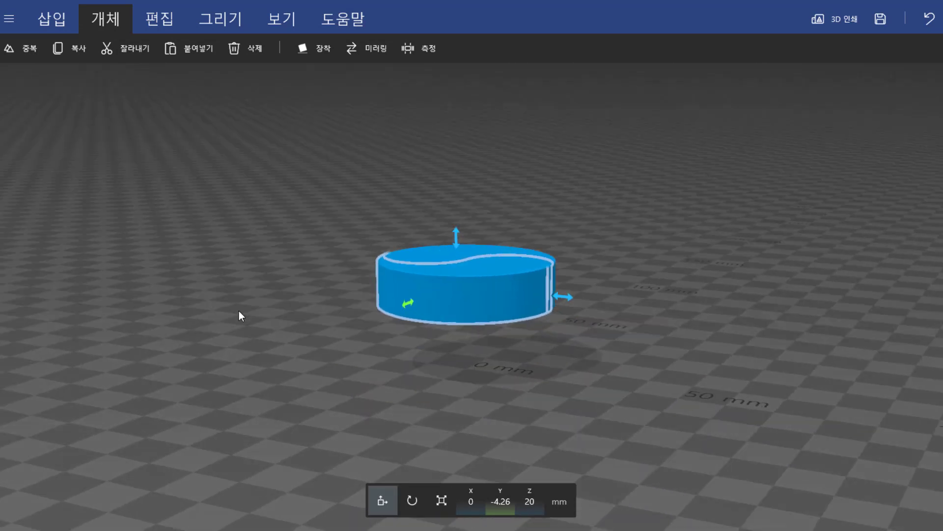
pyautogui.moveTo(623, 360); pyautogui.dragTo(332, 126, button='right')
pyautogui.hotkey('ctrl', 'a')
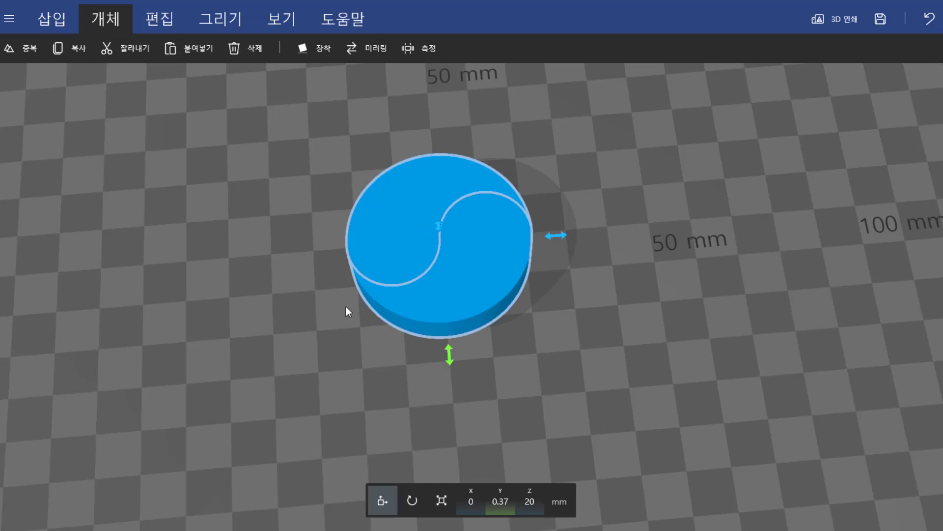
pyautogui.moveTo(345, 307); pyautogui.dragTo(536, 221, button='right')
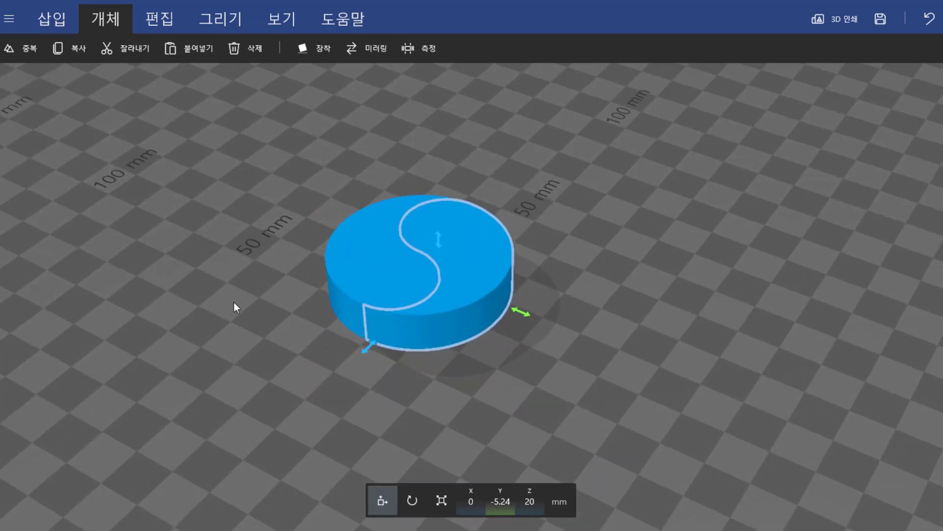
pyautogui.keyDown('ctrl'); pyautogui.click(347, 260); pyautogui.keyUp('ctrl')
pyautogui.moveTo(666, 312); pyautogui.dragTo(385, 334, button='right')
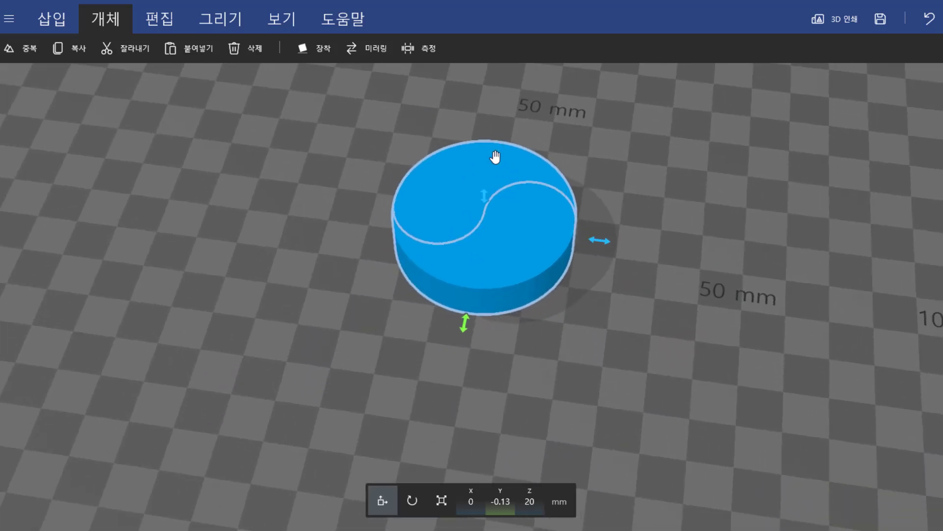
# - Paint the original comma-shaped half of the disc red and apply the colour
pyautogui.doubleClick(461, 177)
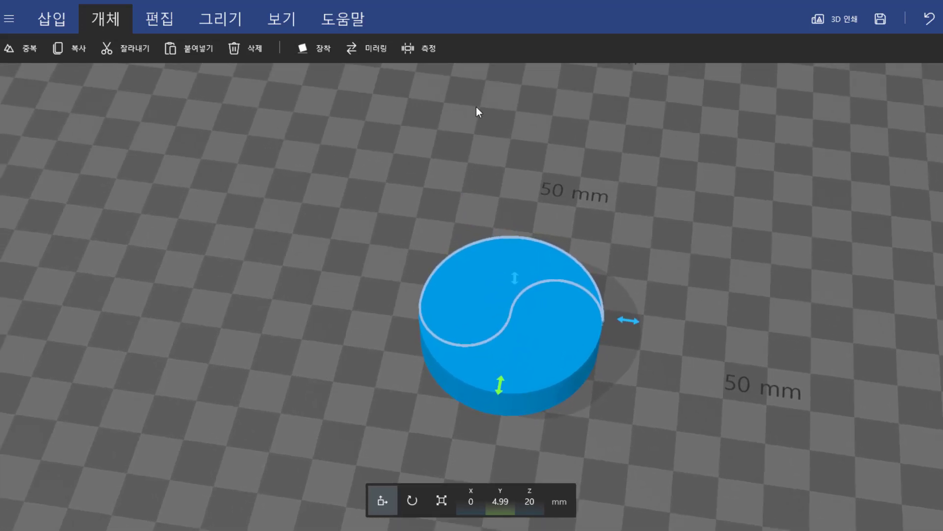
pyautogui.click(217, 27)
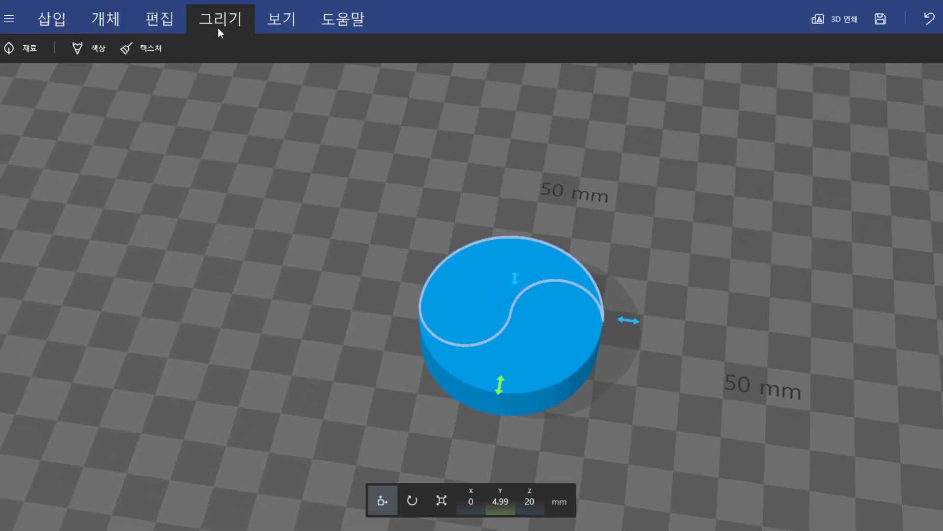
pyautogui.click(100, 49)
pyautogui.click(164, 29)
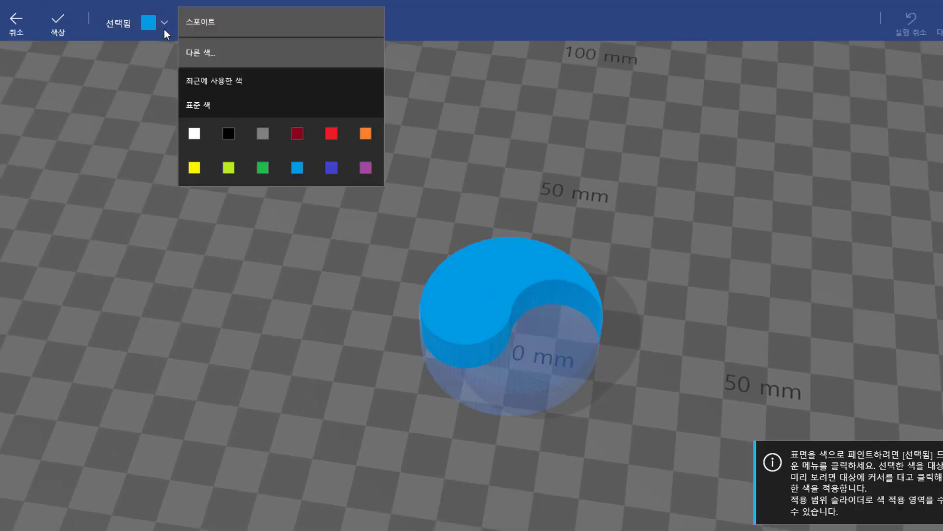
pyautogui.click(327, 133)
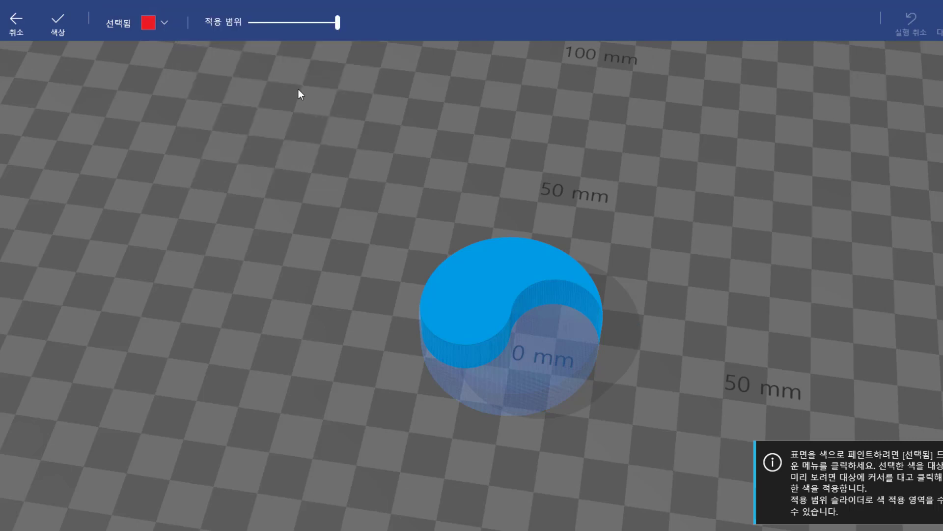
pyautogui.click(481, 281)
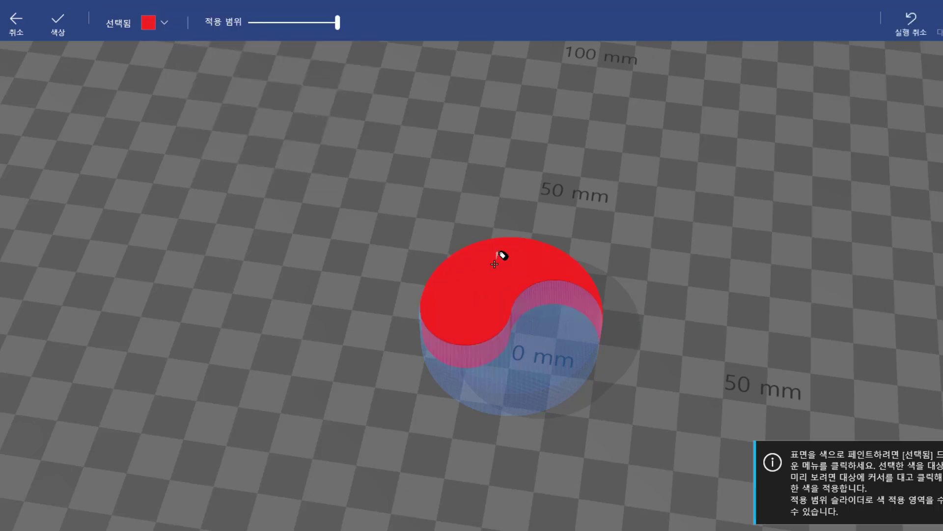
pyautogui.click(53, 23)
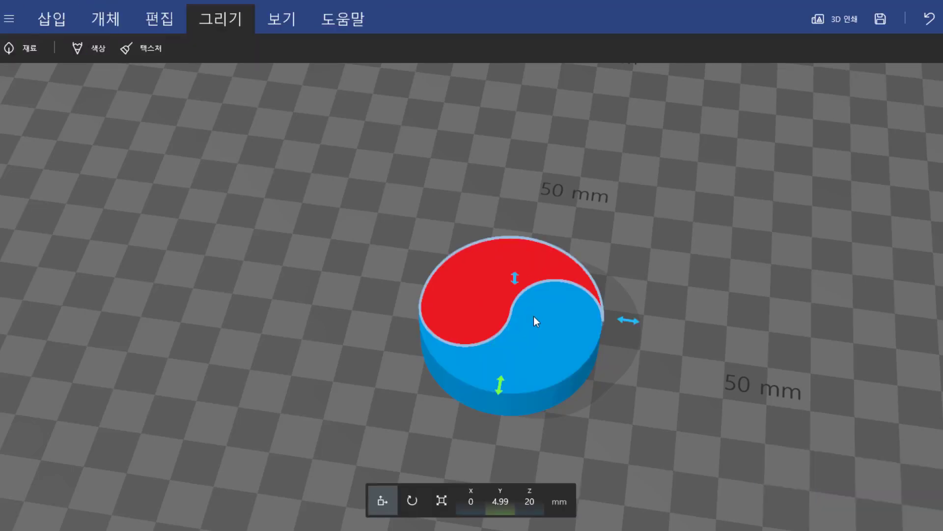
# - Paint the other comma-shaped half of the disc indigo blue and apply the colour
pyautogui.click(535, 341)
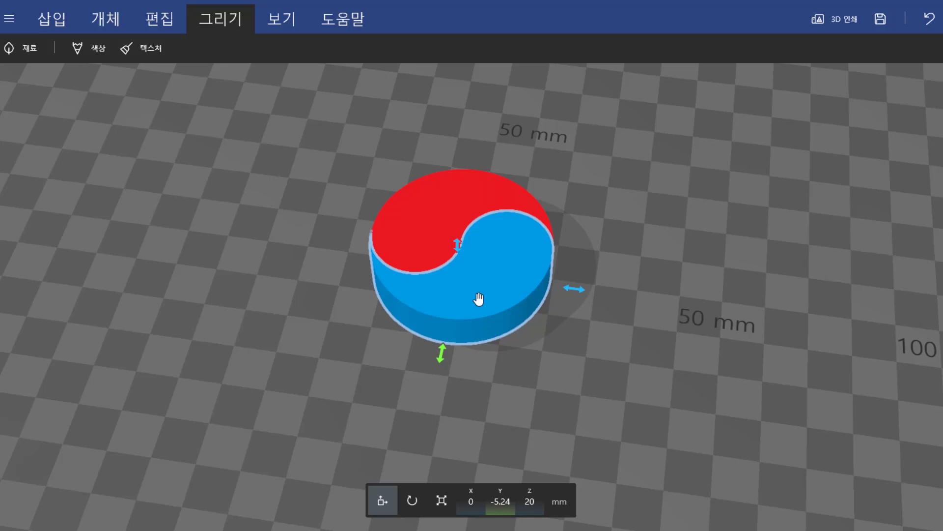
pyautogui.click(92, 48)
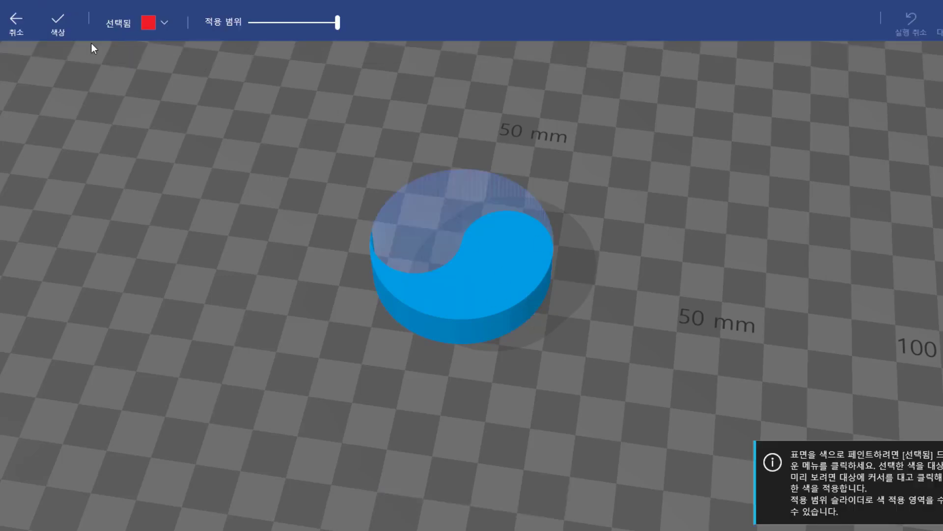
pyautogui.click(165, 26)
pyautogui.click(328, 203)
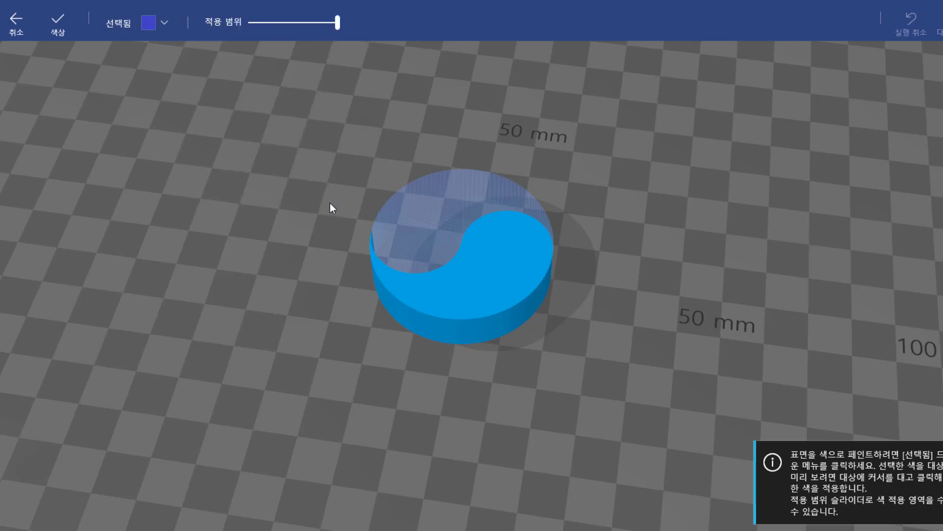
pyautogui.click(473, 285)
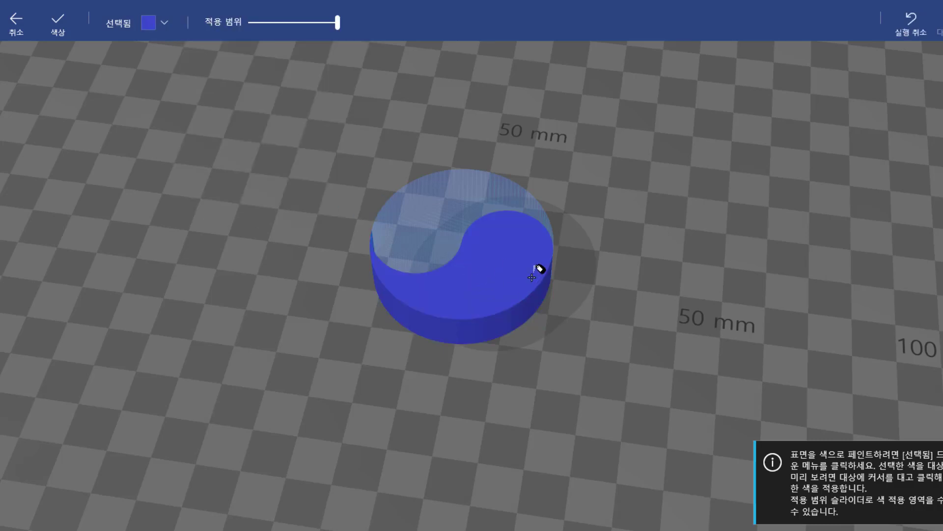
pyautogui.click(61, 24)
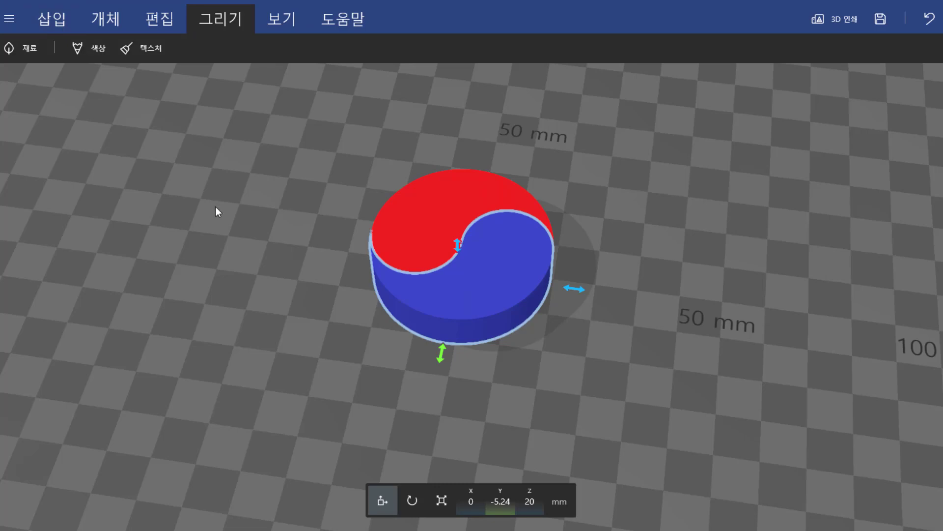
# - Switch to PowerPoint, paste the disc onto the blank slide 2 as a 3D model and tilt it to show its top face
pyautogui.moveTo(227, 282)
pyautogui.mouseDown()
pyautogui.moveTo(458, 399)
pyautogui.moveTo(531, 228)
pyautogui.moveTo(546, 143)
pyautogui.moveTo(488, 255)
pyautogui.moveTo(367, 362)
pyautogui.moveTo(237, 292)
pyautogui.mouseUp()
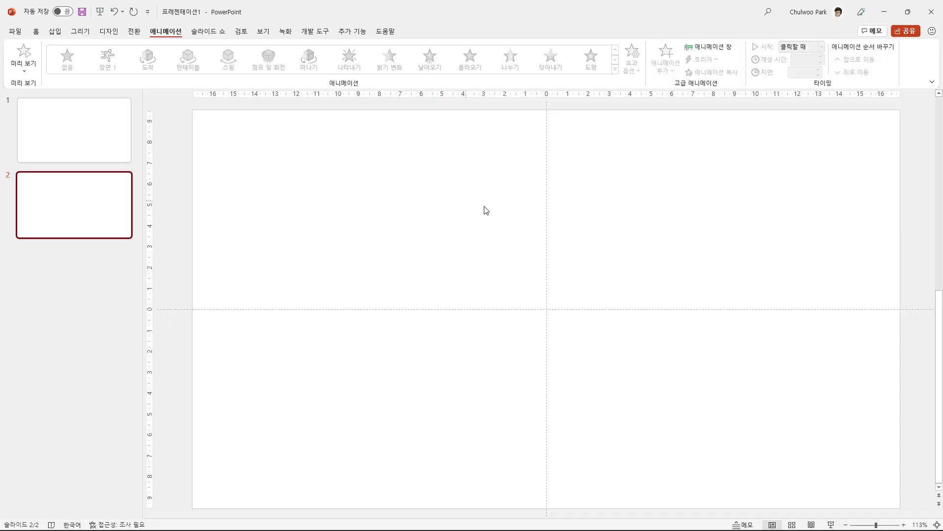
pyautogui.click(429, 249)
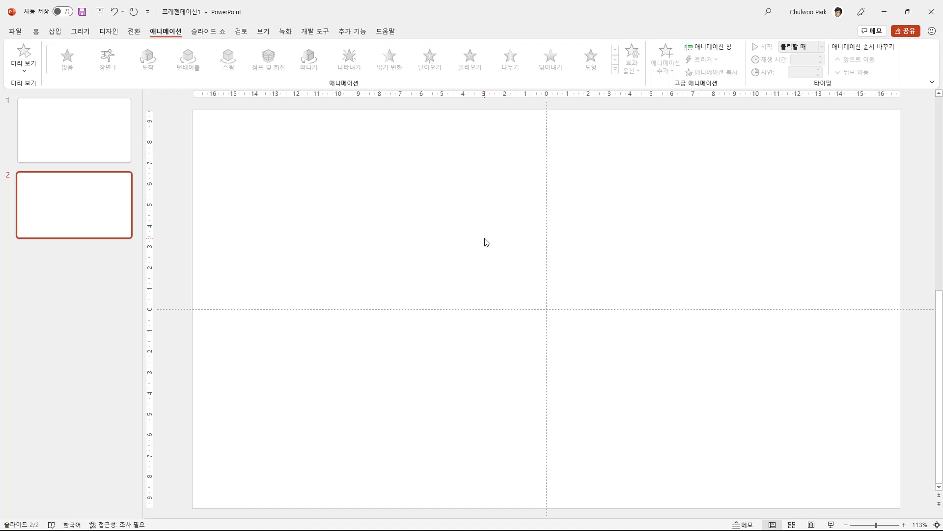
pyautogui.hotkey('ctrl', 'v')
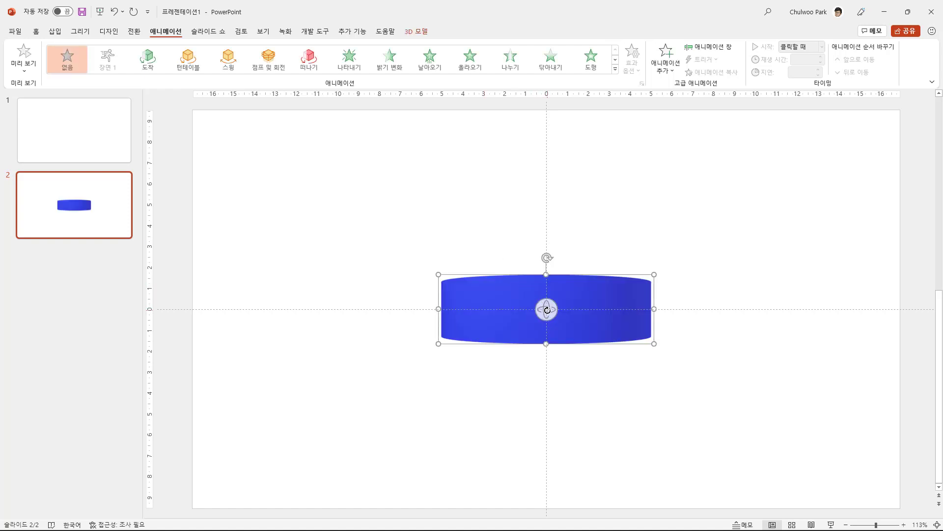
pyautogui.moveTo(546, 310); pyautogui.dragTo(443, 382)
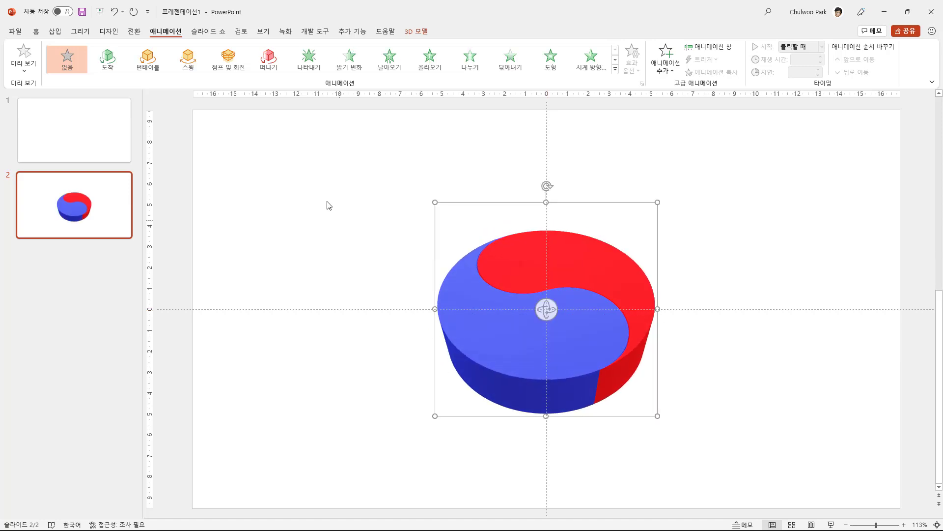
# - Try preset 3D model views on the disc, including one from below, and rotate it freely to face its two-coloured top forward
pyautogui.click(416, 31)
pyautogui.click(286, 78)
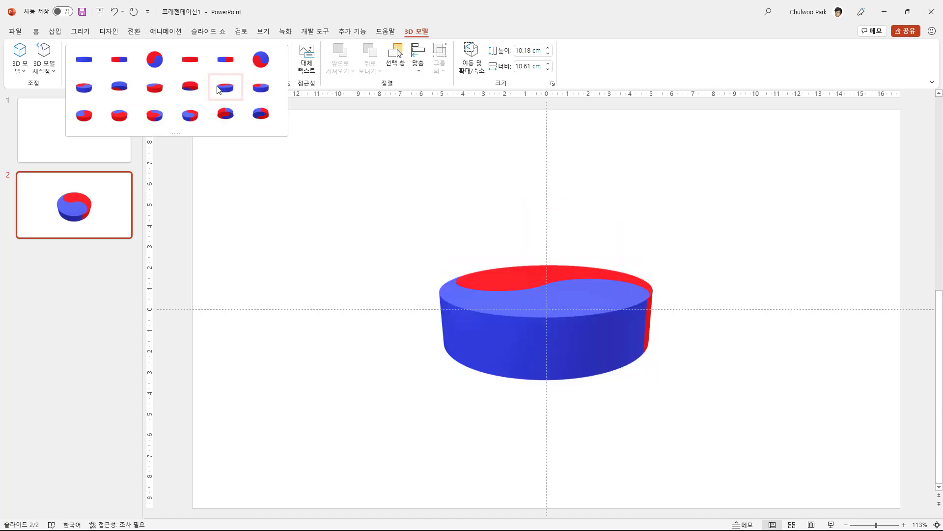
pyautogui.click(190, 115)
pyautogui.click(287, 78)
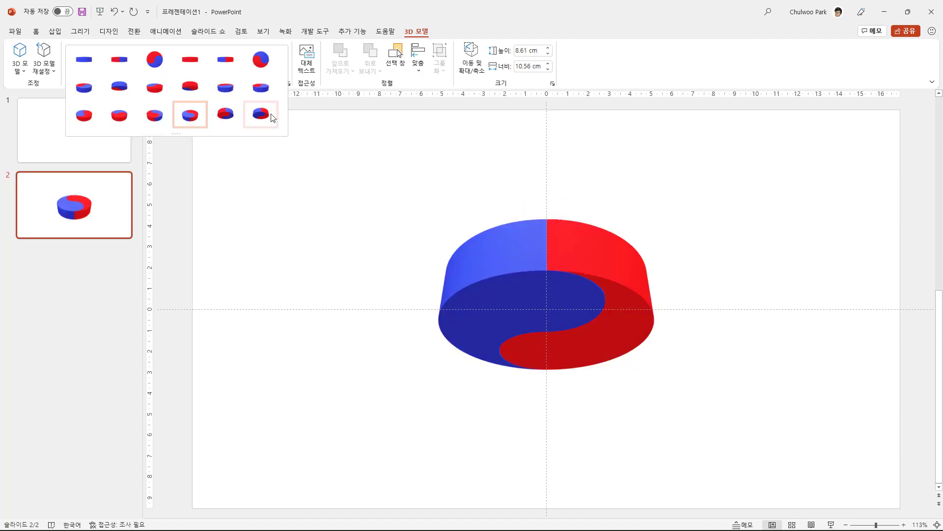
pyautogui.click(260, 114)
pyautogui.moveTo(545, 308); pyautogui.dragTo(600, 442)
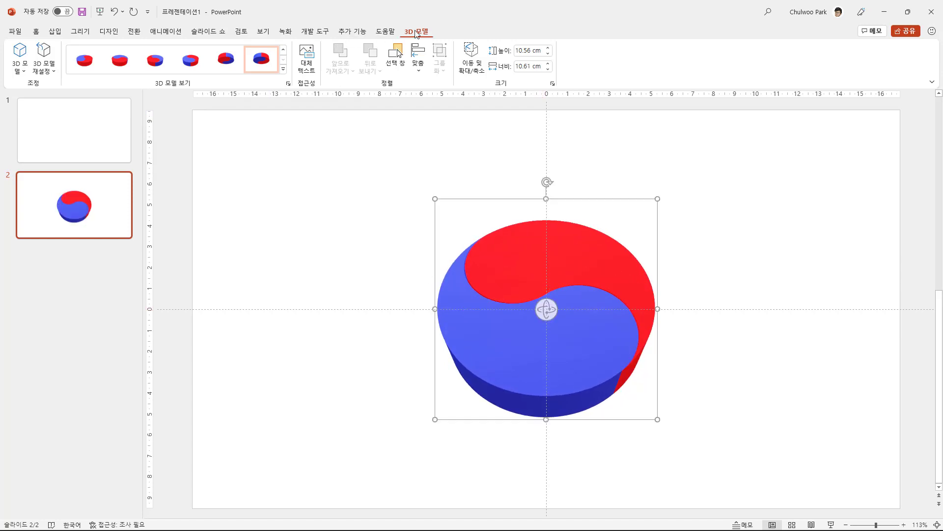
# - Apply the Jump & Turn (점프 및 회전) animation to the 3D disc
pyautogui.click(165, 31)
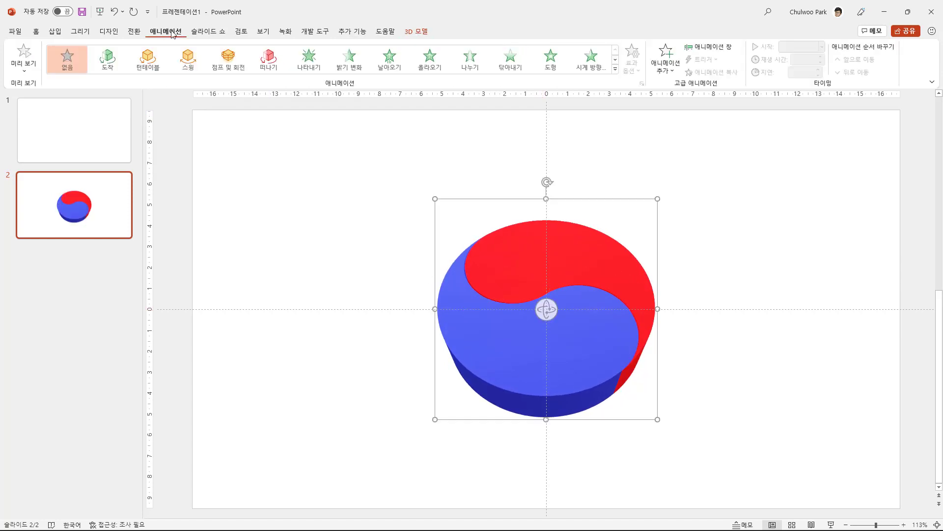
pyautogui.click(228, 59)
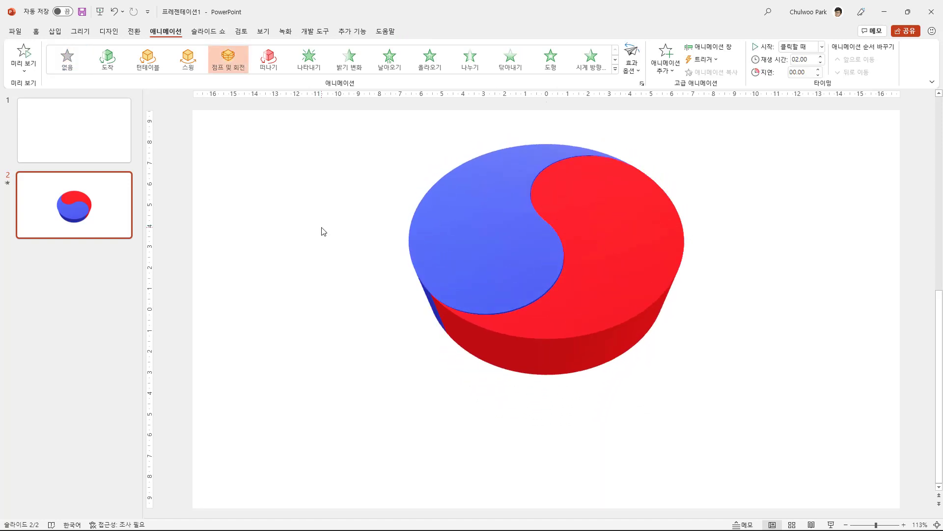